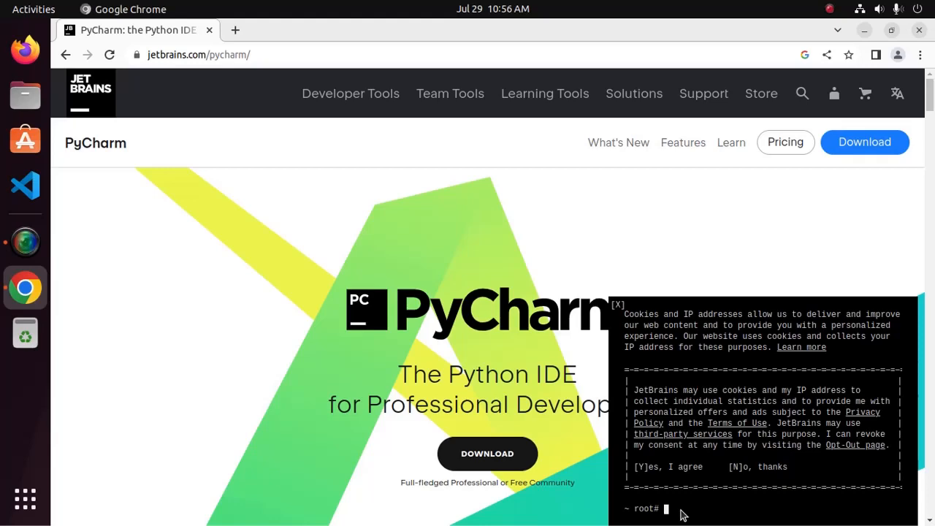
Decline the JetBrains cookie consent and download the free PyCharm Community edition for Linux
text(n)
key(Return)
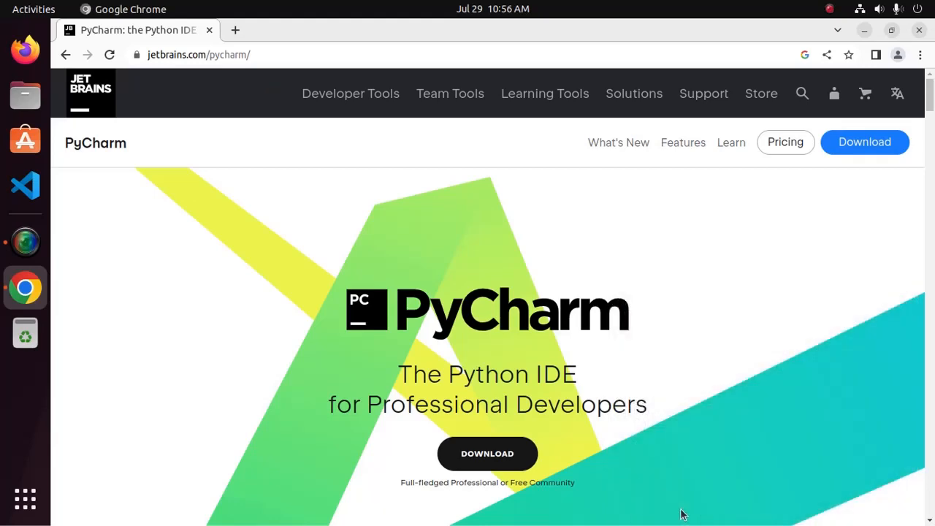
scroll(592, 307, down, 3)
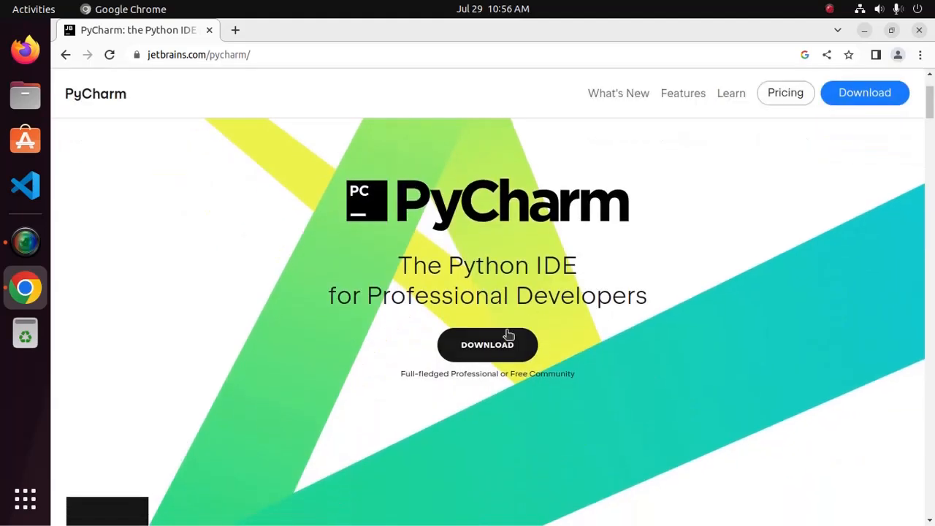
click(502, 345)
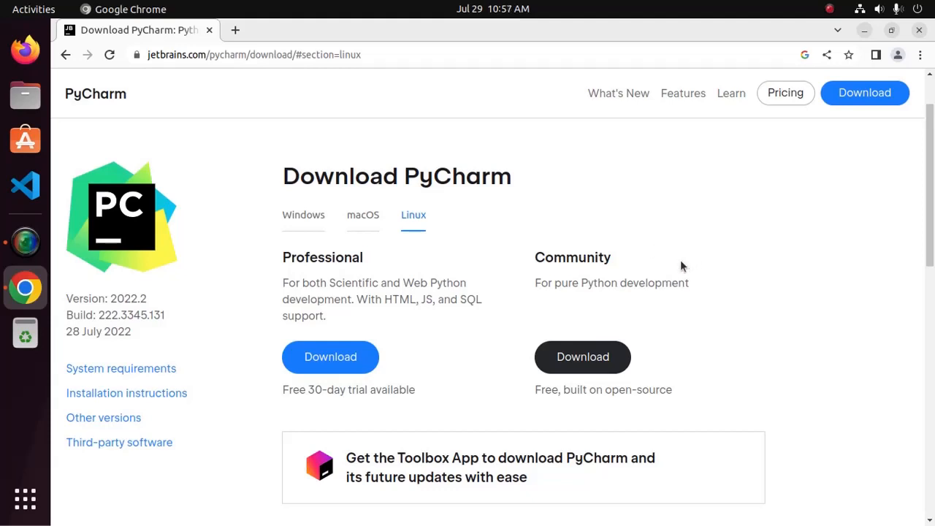
click(582, 357)
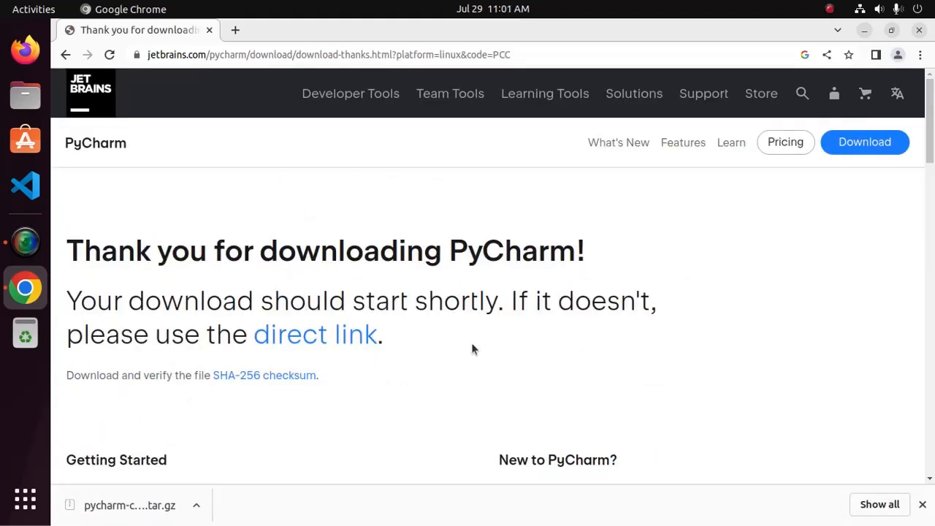
Open the PyCharm installation guide and go to the Linux standalone instructions for installing using tar archives
scroll(484, 349, down, 4)
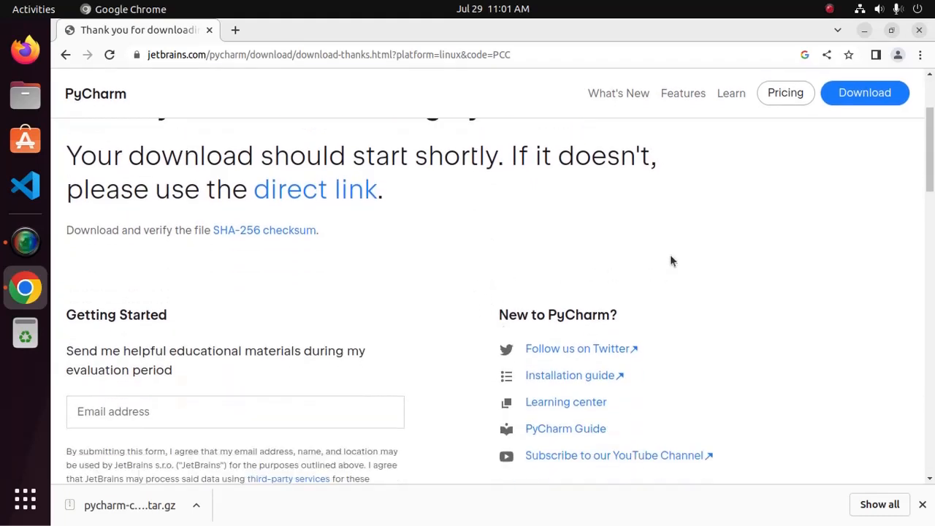
click(567, 380)
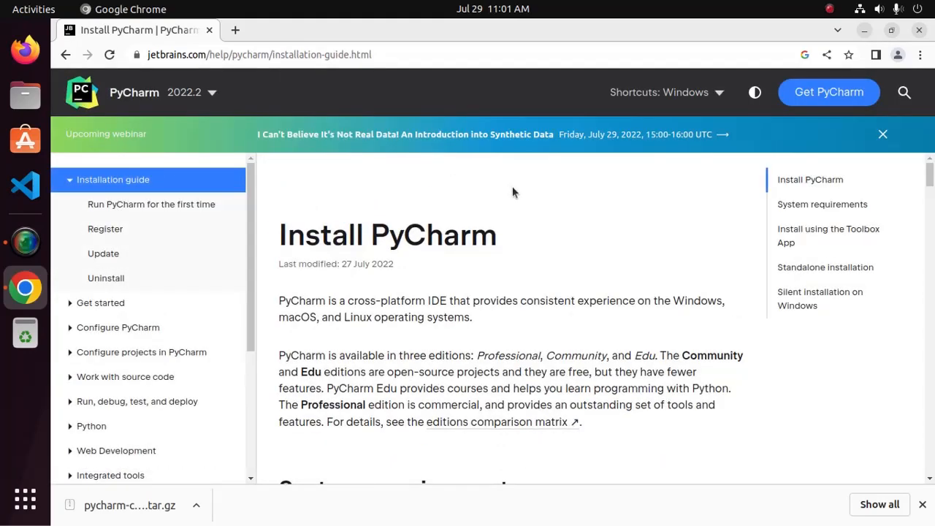
scroll(512, 193, down, 10)
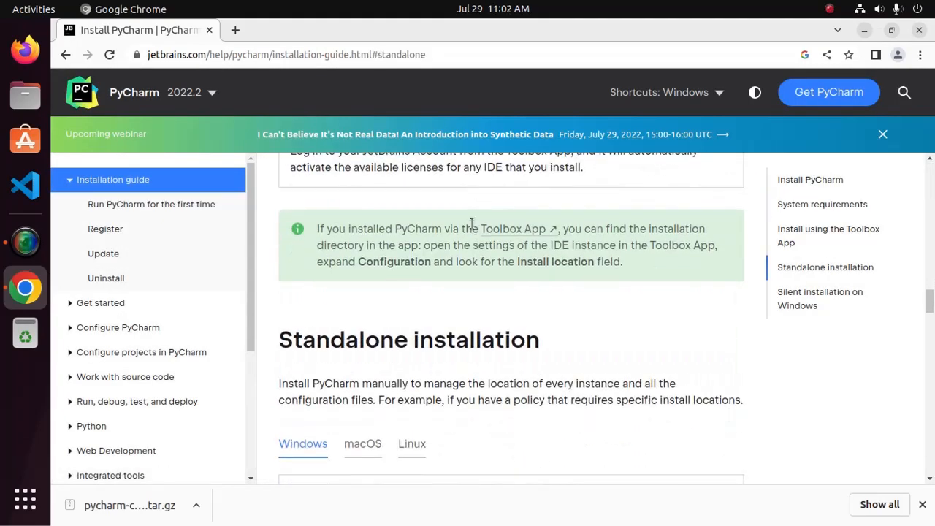
scroll(472, 224, down, 3)
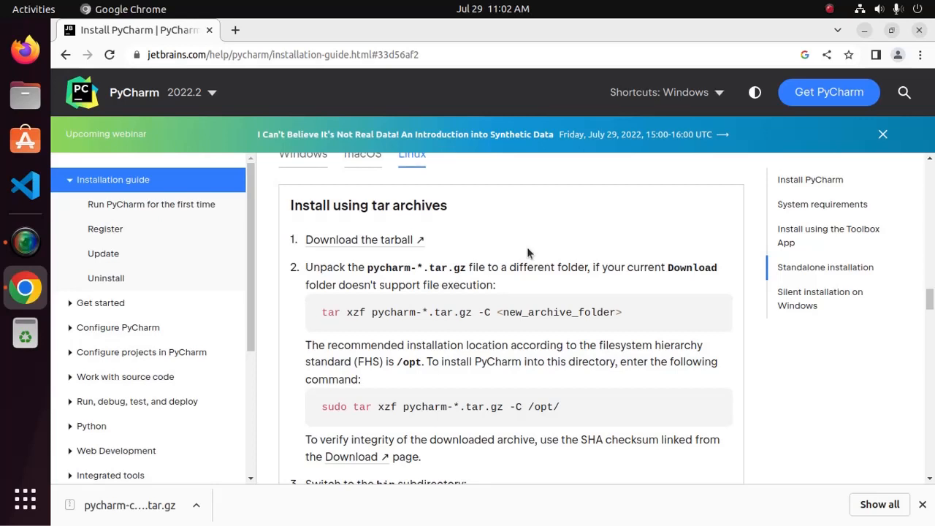
Copy the "tar xzf pycharm" part of the unpack command from the installation guide
drag(322, 311, 417, 312)
right_click(416, 312)
click(436, 319)
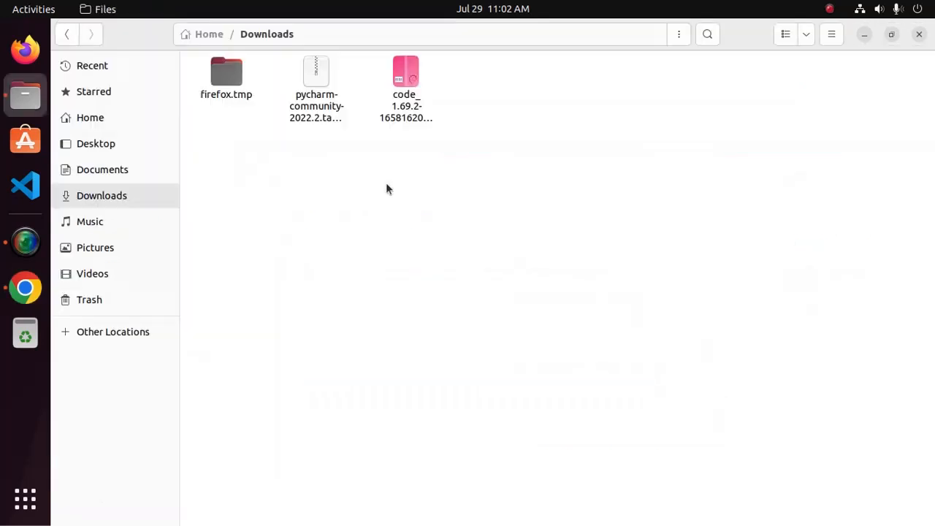
Open a terminal in the Downloads folder and extract the archive with "tar xzf pycharm-community-2022.2.tar.gz"
right_click(333, 182)
click(384, 261)
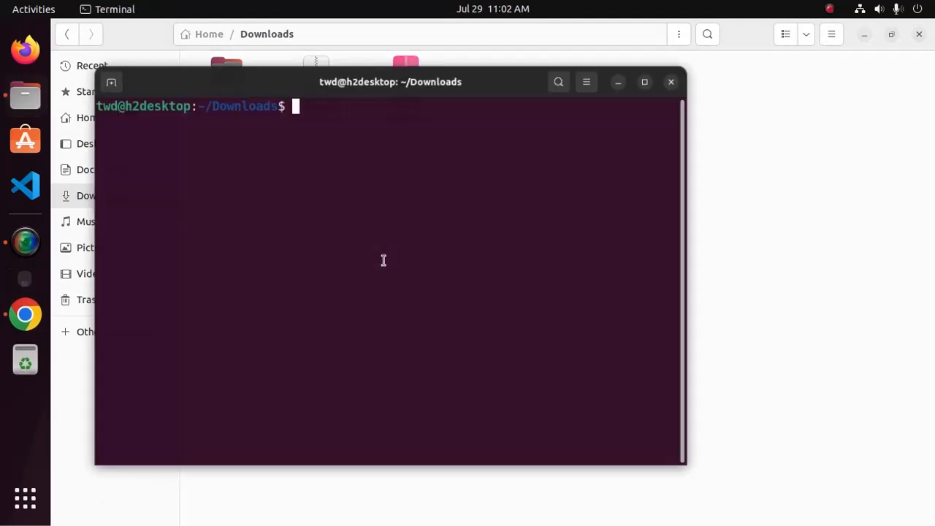
right_click(357, 151)
click(390, 195)
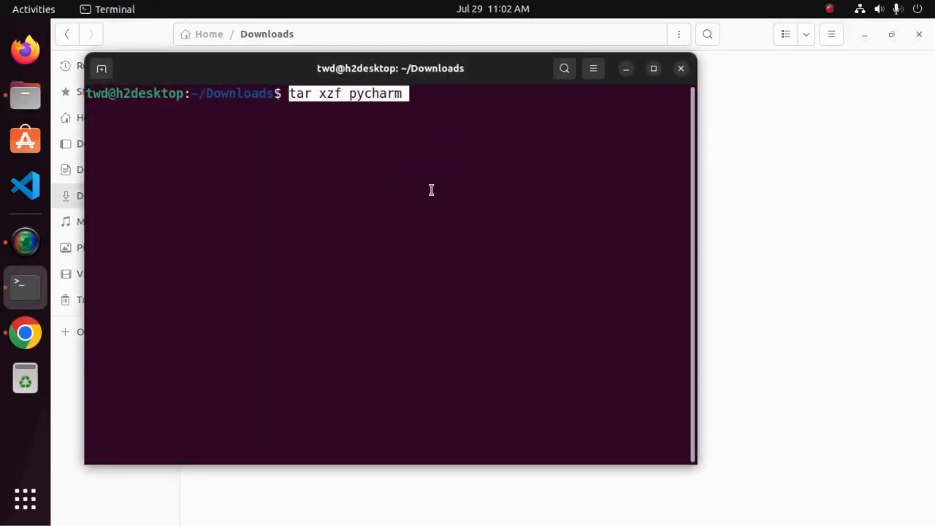
key(Tab)
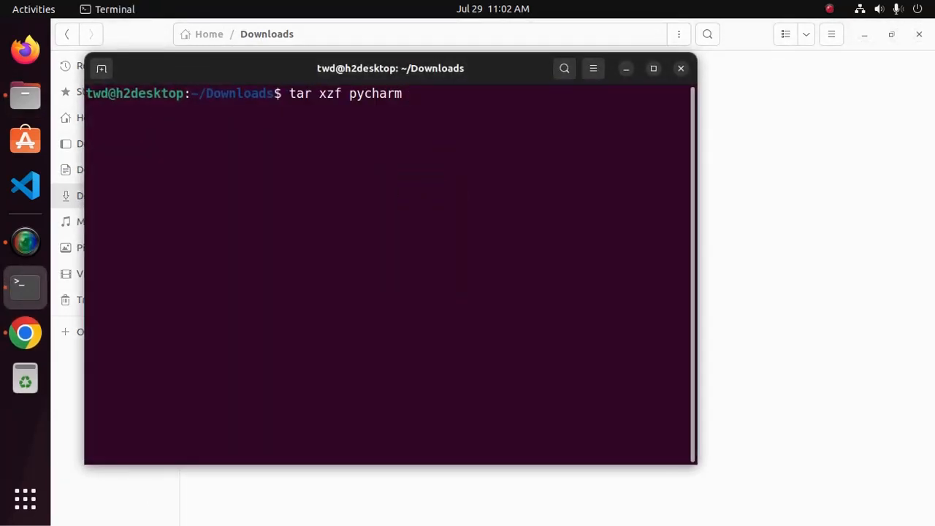
key(Tab)
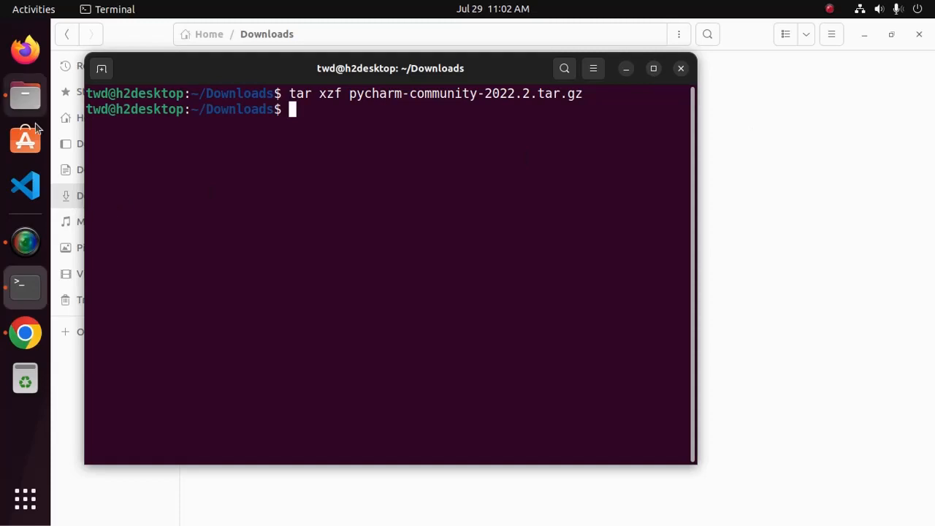
Switch to the browser and examine the guide's recommended /opt install location and its sudo tar command
key(alt+Tab)
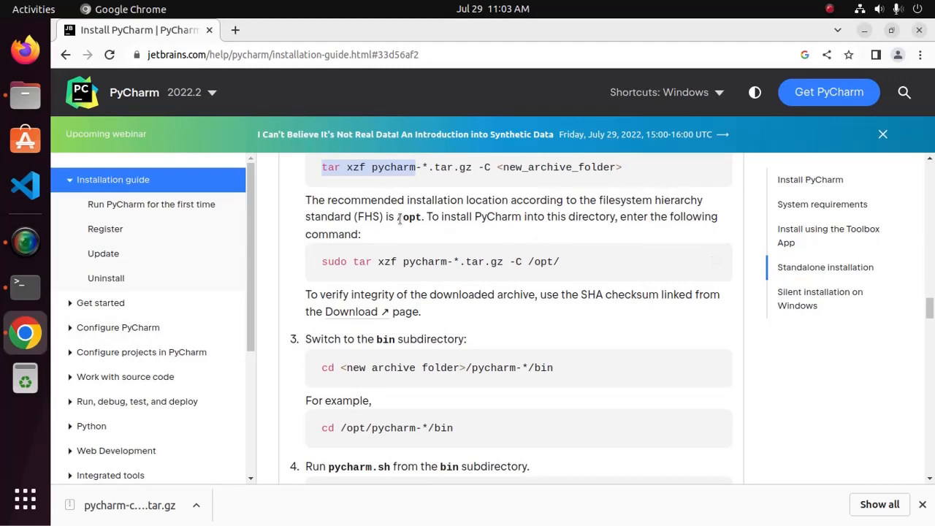
drag(396, 217, 420, 217)
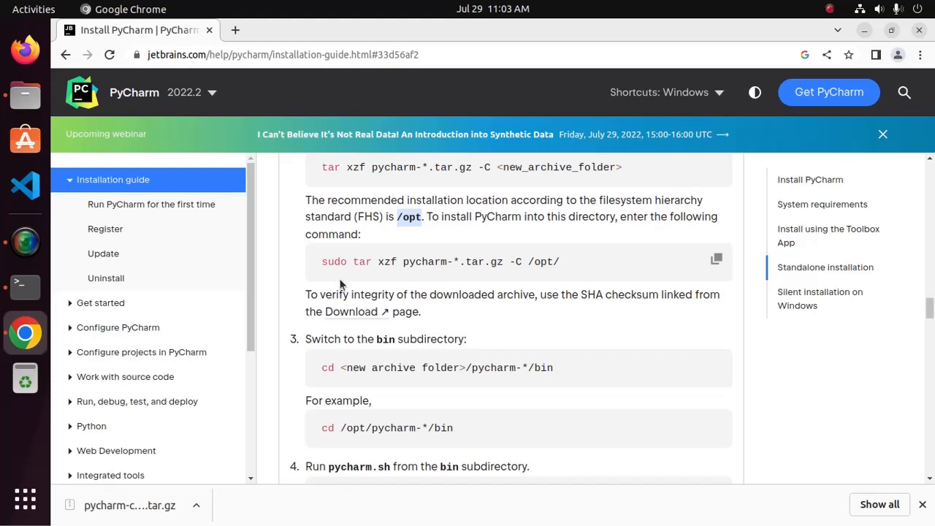
drag(322, 262, 398, 261)
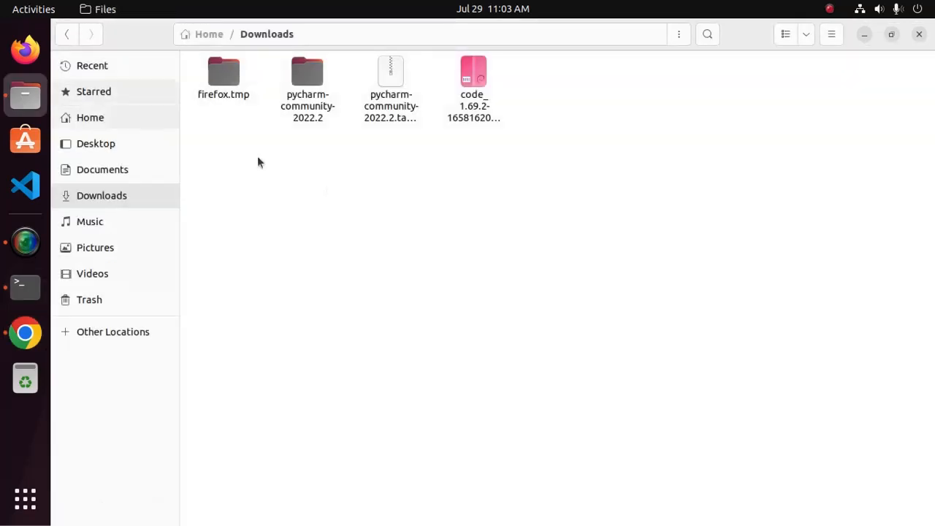
Rename the extracted PyCharm folder in Downloads to pycharm-community
right_click(306, 98)
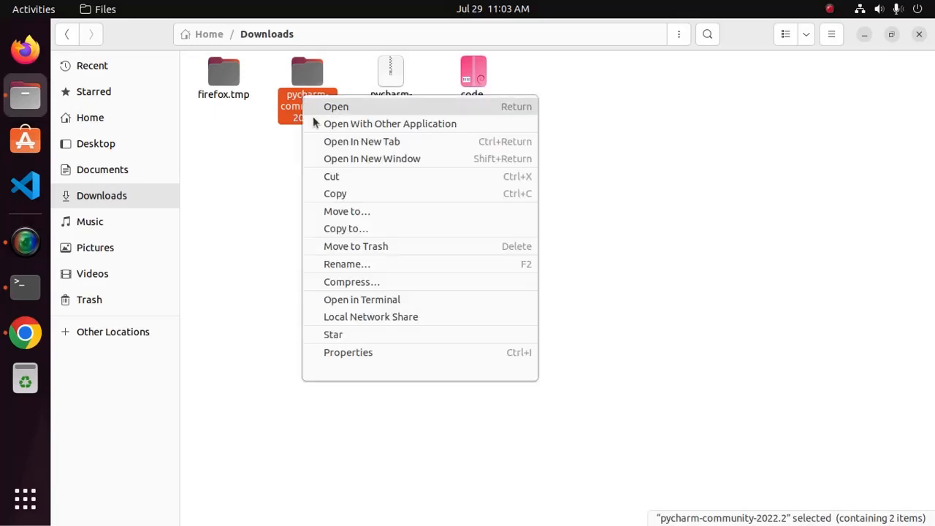
click(369, 265)
click(358, 184)
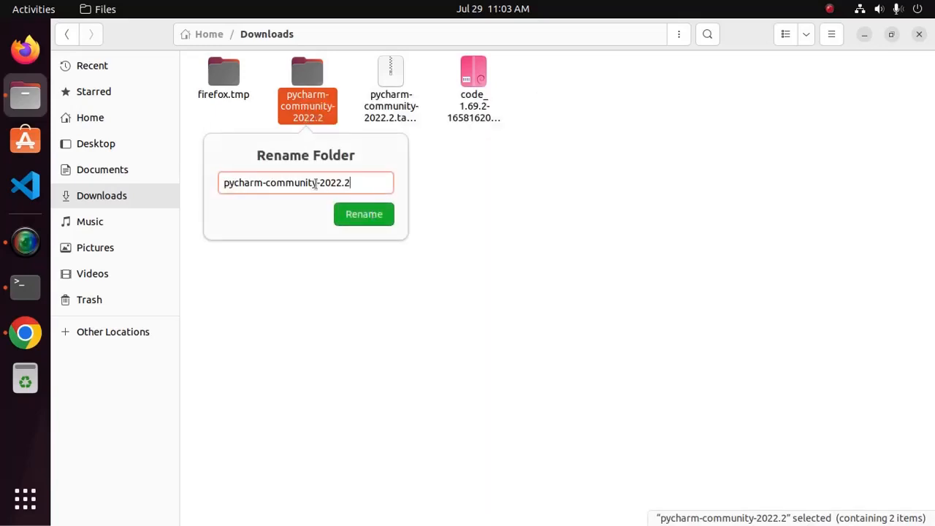
drag(317, 183, 356, 178)
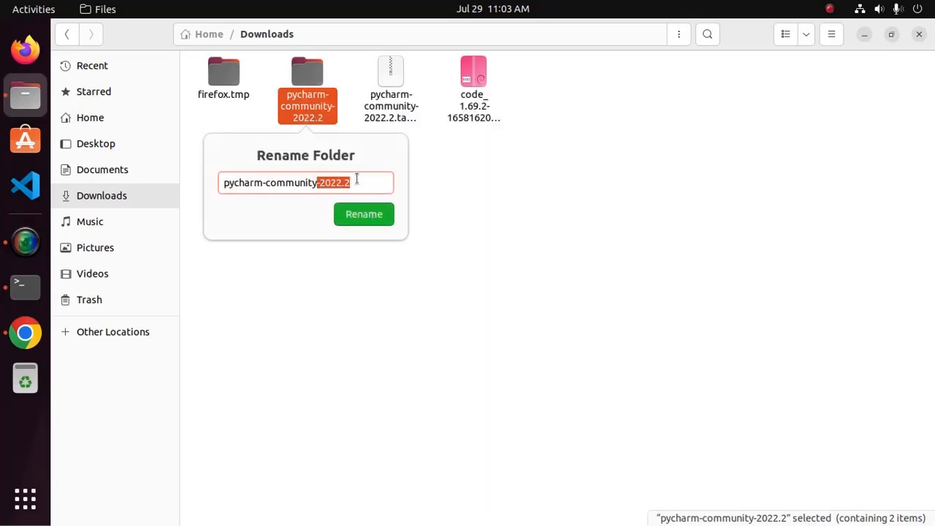
key(BackSpace)
click(365, 212)
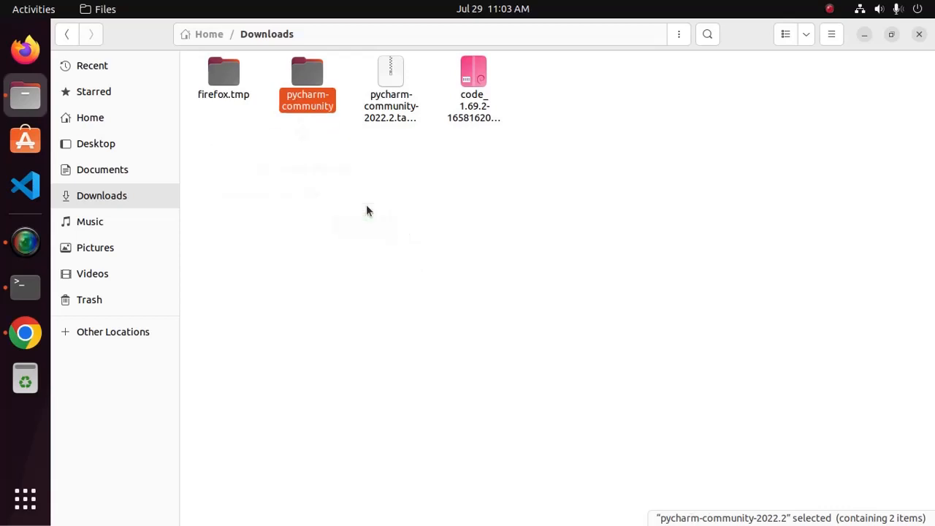
In the terminal, correct the move command to "sudo mv pycharm-community /opt/" and run it, entering the sudo password
click(25, 282)
key(Left)
key(Left)
key(Left)
key(Left)
key(Left)
key(Left)
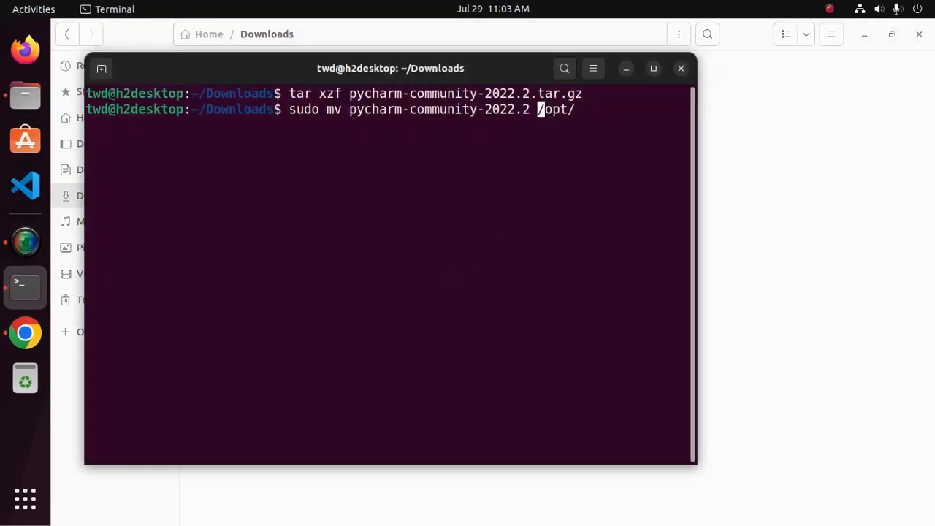
key(BackSpace)
key(BackSpace)
key(BackSpace)
key(BackSpace)
key(BackSpace)
key(BackSpace)
key(BackSpace)
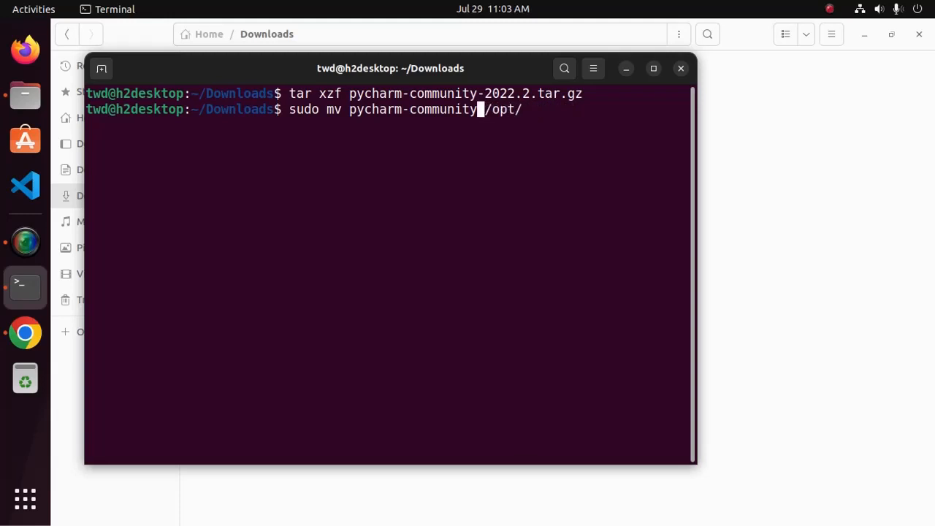
key(Return)
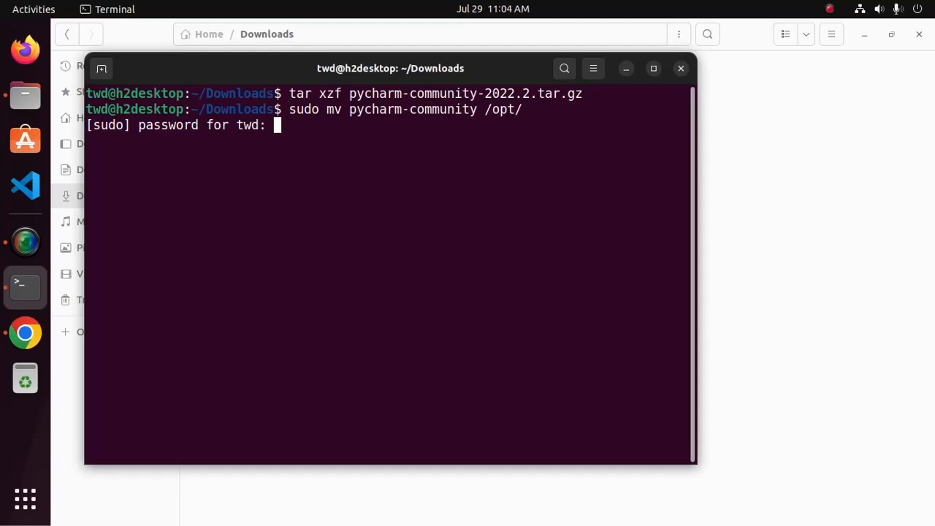
key(Return)
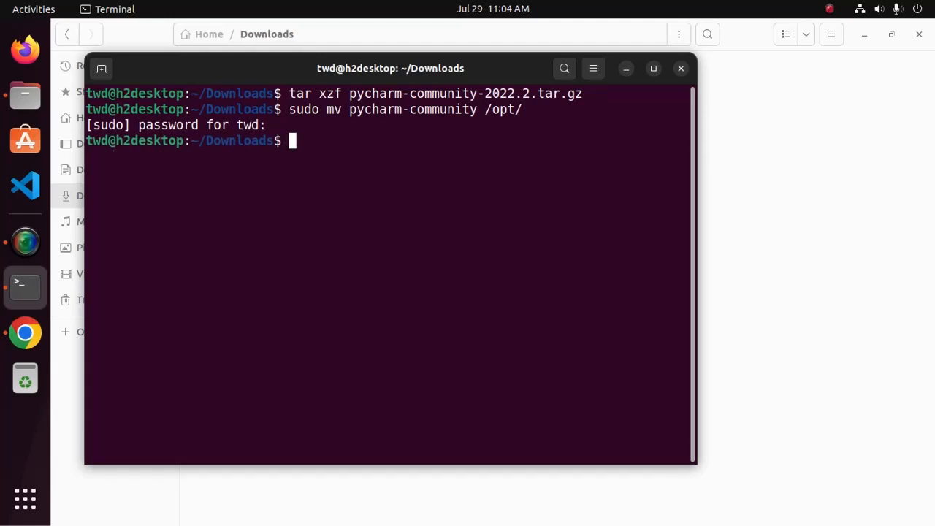
Check the guide's bin subdirectory instructions, and replace the Downloads terminal with a new, maximized terminal window
key(alt+Tab)
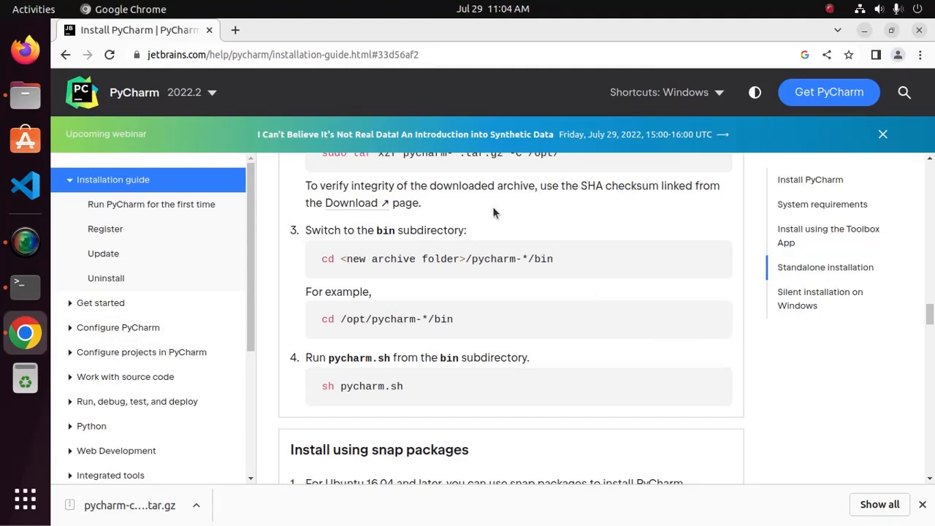
click(25, 285)
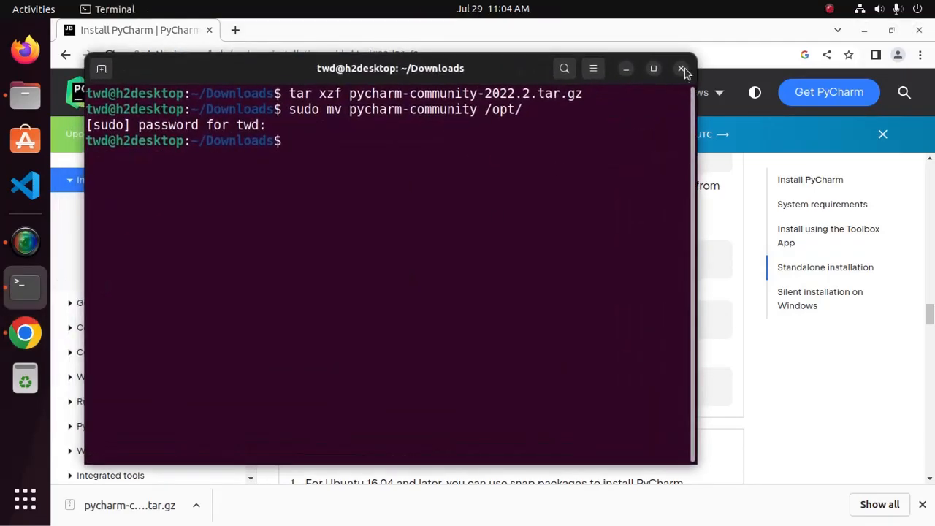
click(685, 70)
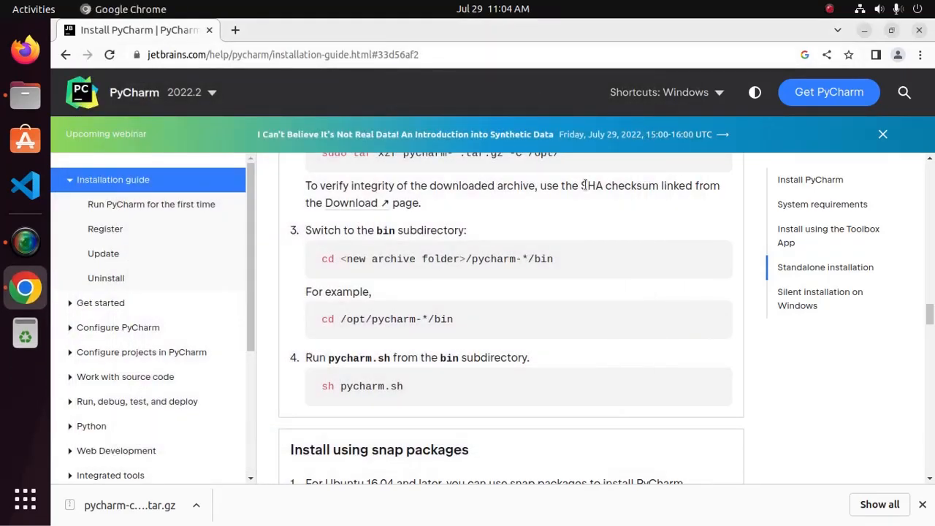
key(ctrl+alt+t)
click(655, 70)
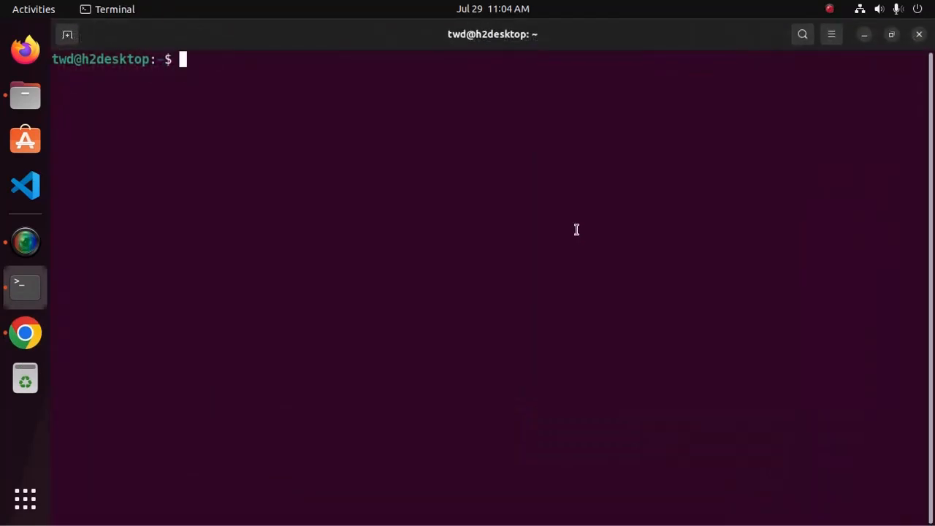
Change the terminal's working directory to /opt/pycharm-community/bin/
text(cd /o)
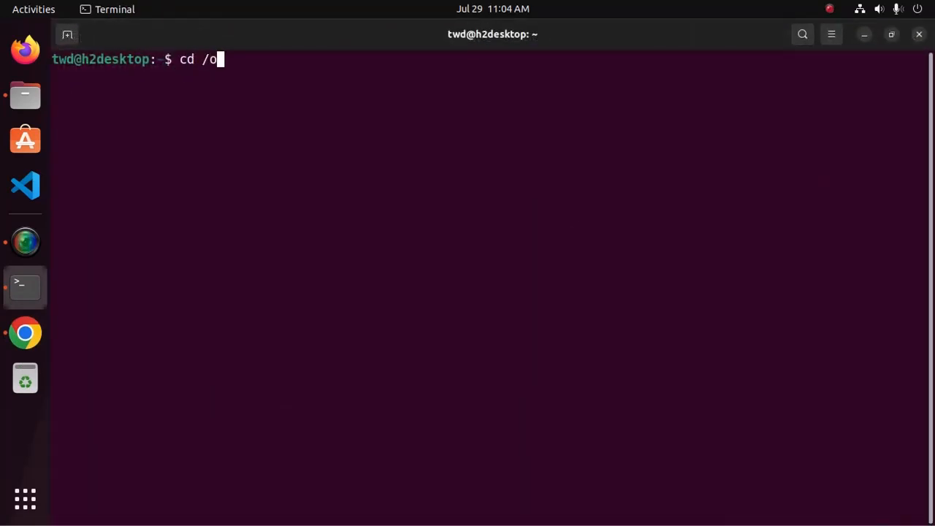
text(pt/p)
key(Tab)
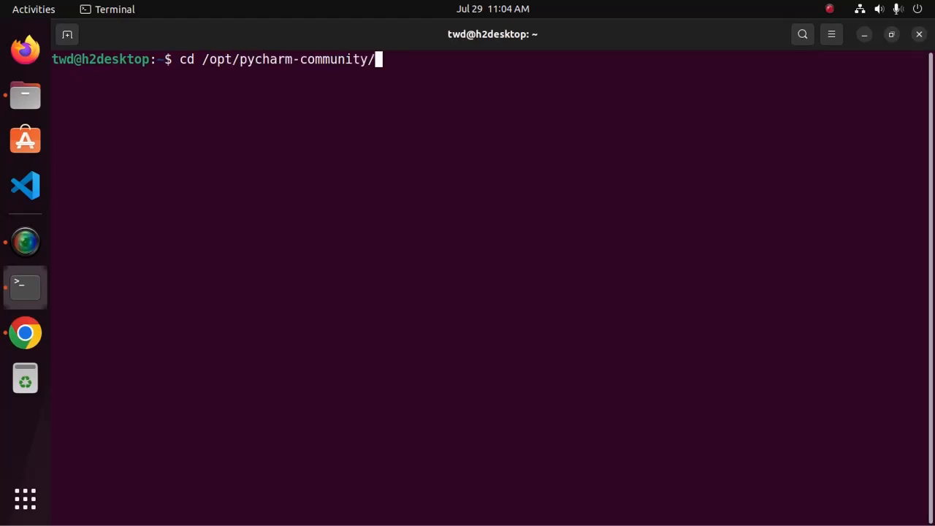
text(bi)
key(Return)
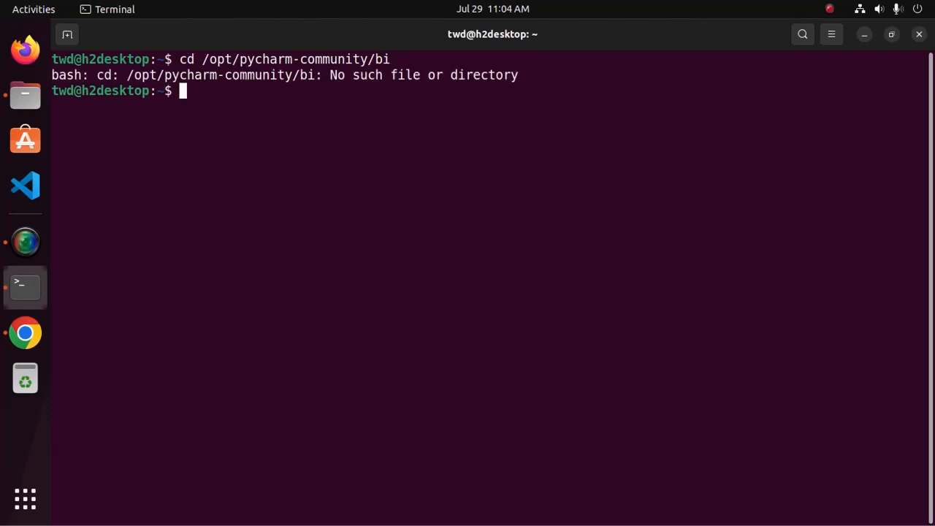
key(Up)
text(n)
key(Tab)
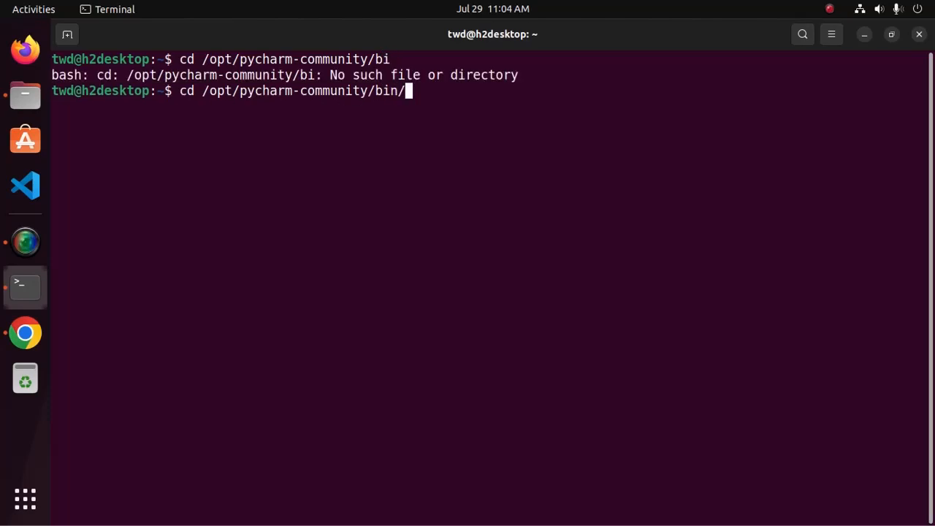
key(Return)
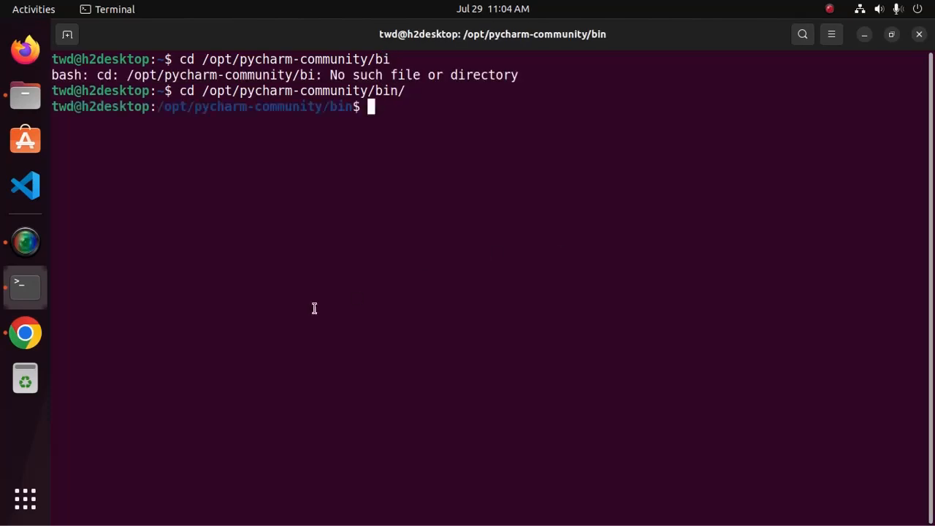
Copy the "sh pycharm.sh" command from step 4 of the installation guide in Chrome and run it in the terminal's bin directory
click(43, 337)
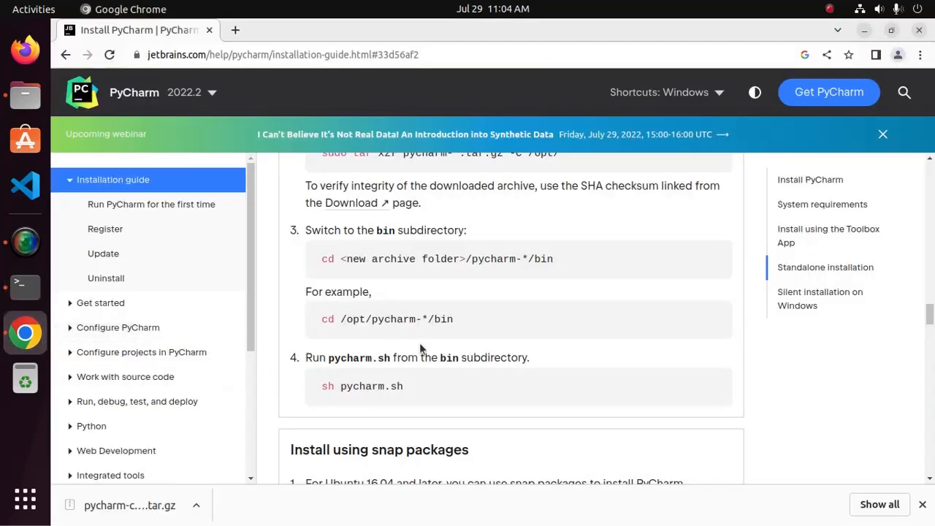
scroll(540, 311, down, 2)
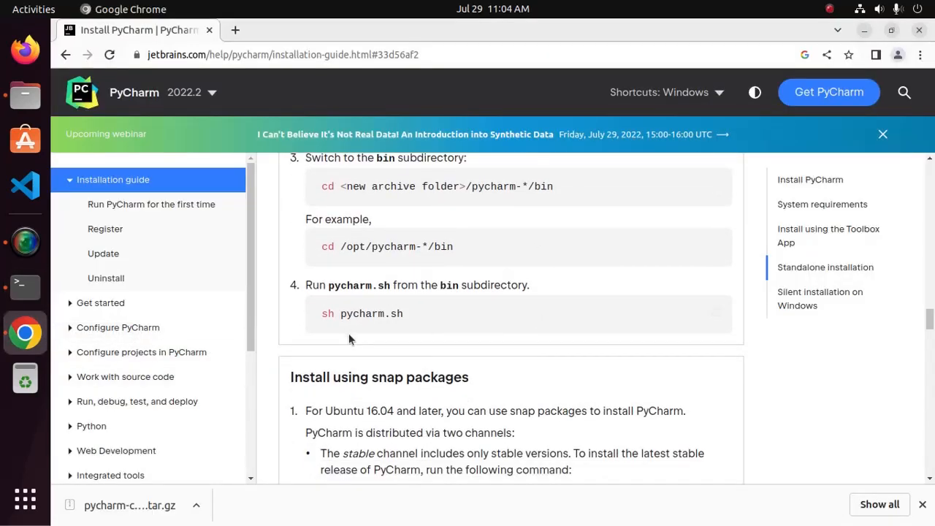
drag(322, 313, 406, 314)
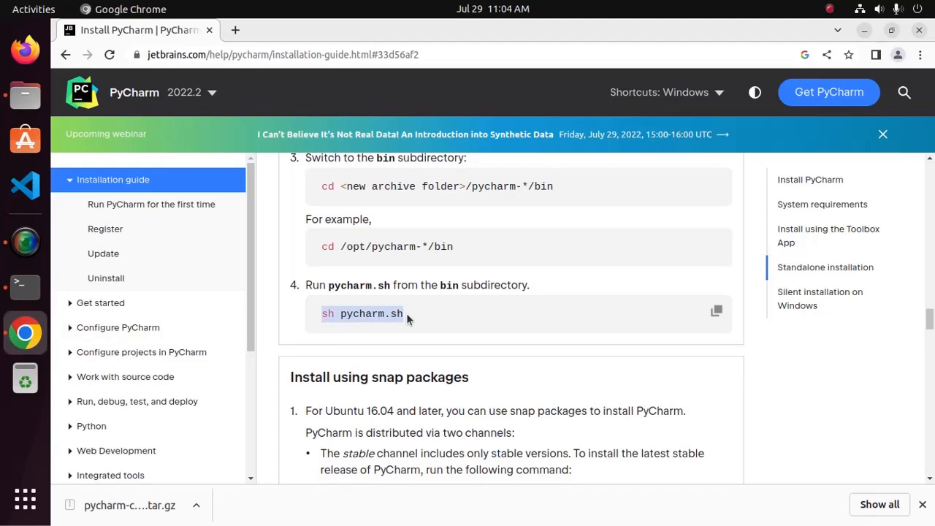
right_click(406, 313)
click(427, 325)
key(alt+Tab)
right_click(450, 170)
click(478, 212)
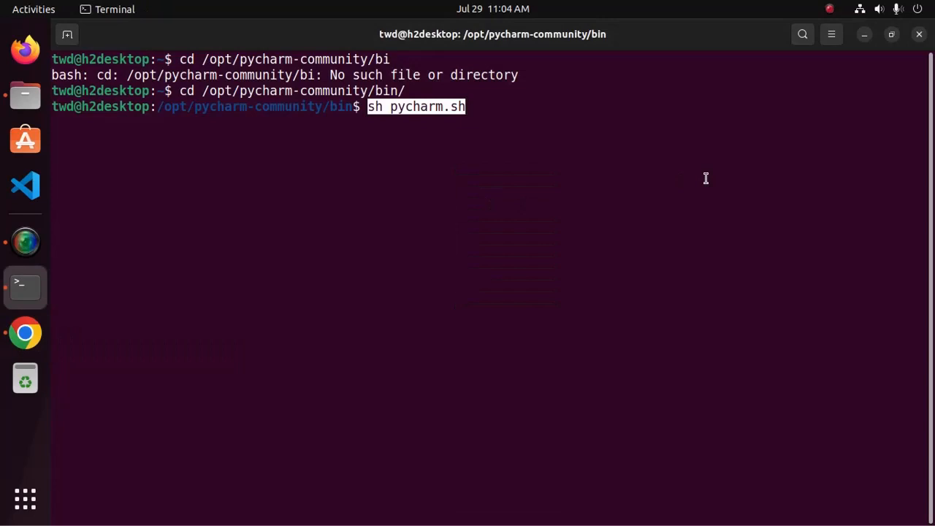
key(Return)
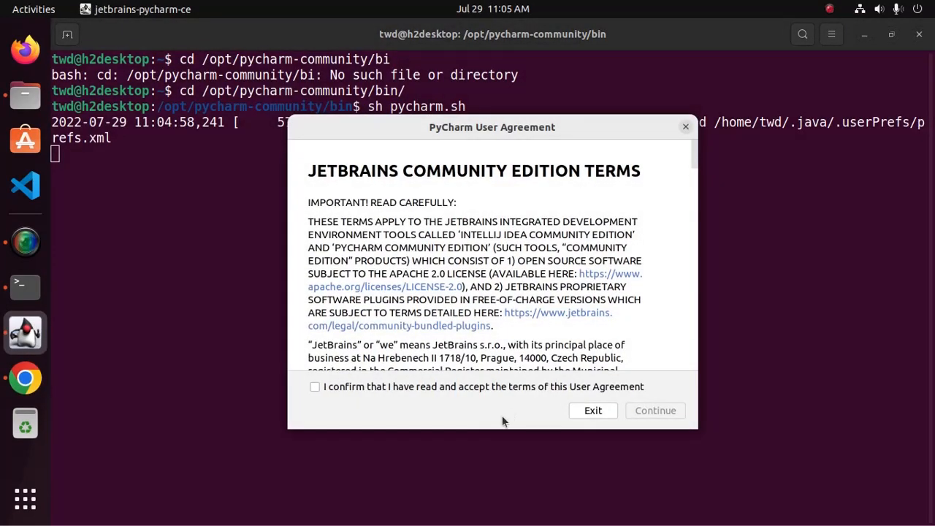
Accept the PyCharm user agreement and decline sending anonymous statistics
click(315, 387)
click(657, 411)
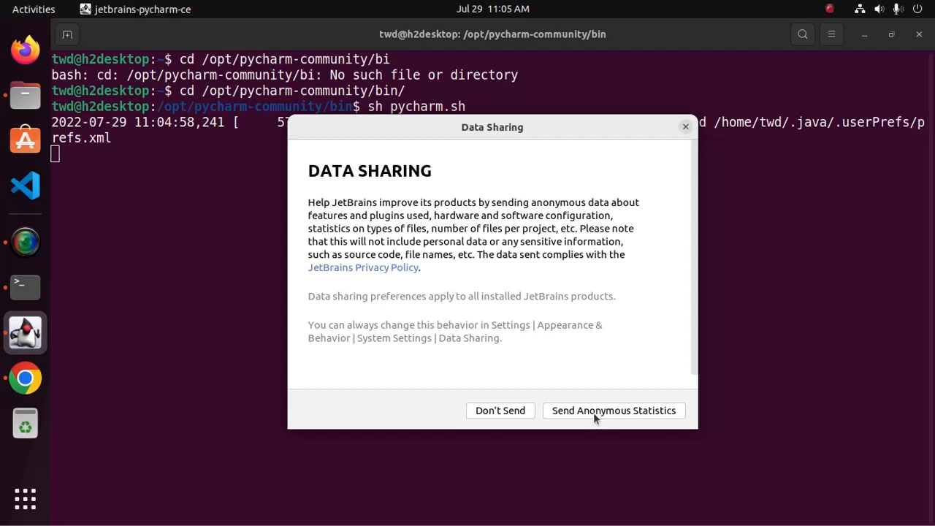
click(499, 409)
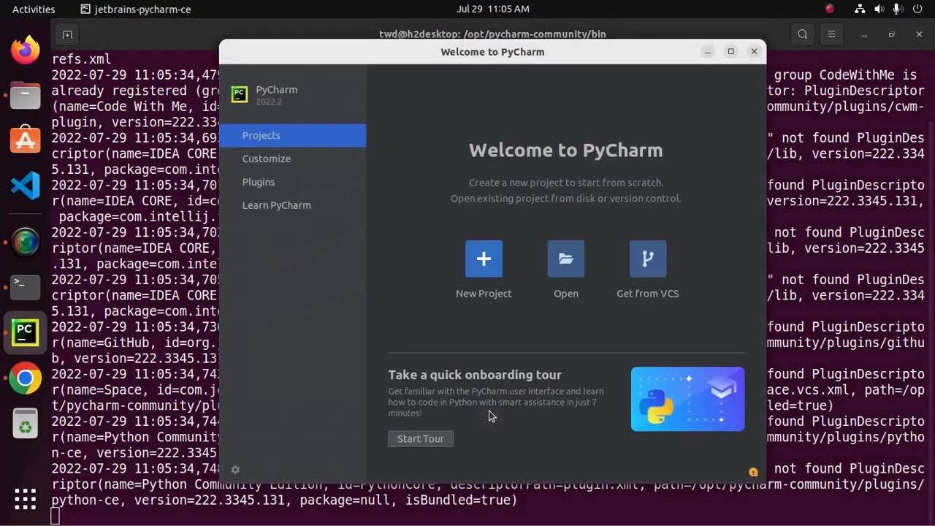
Create a PyCharm desktop entry for all users, authenticating with the account password
click(237, 471)
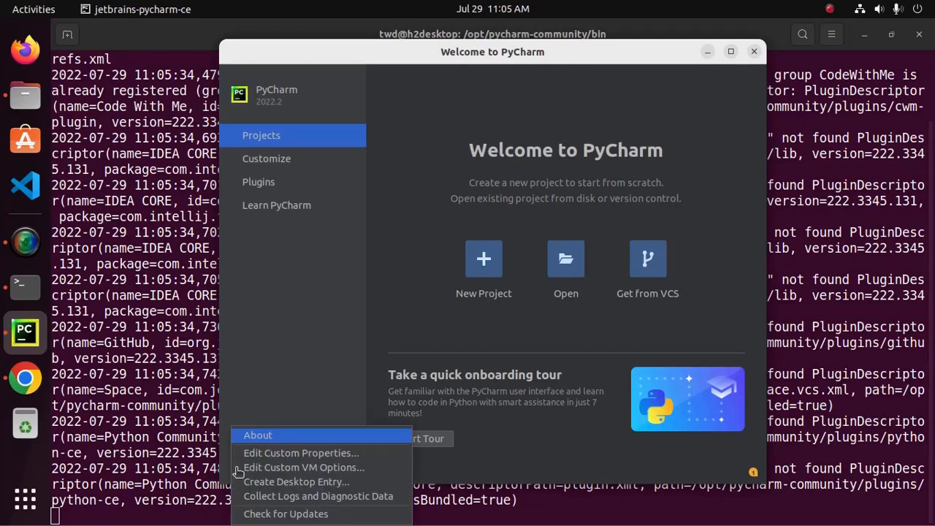
click(269, 483)
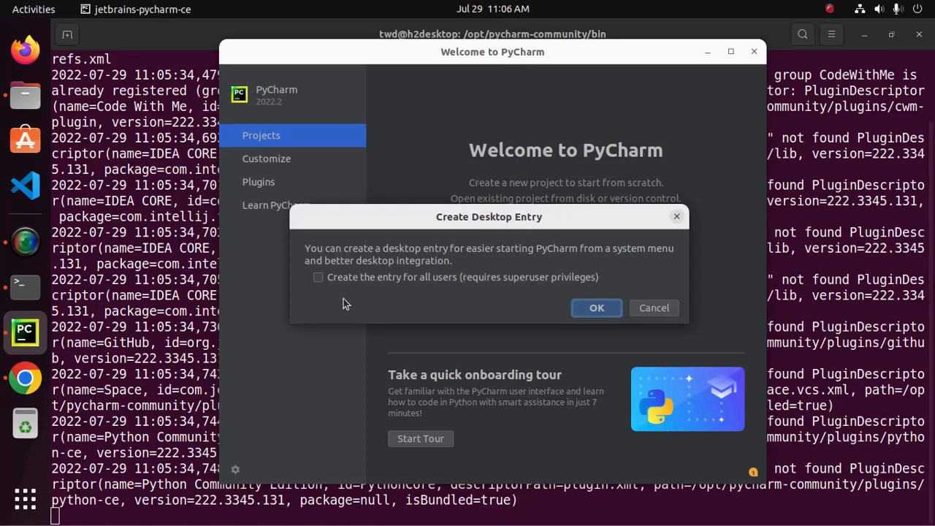
click(318, 278)
click(599, 312)
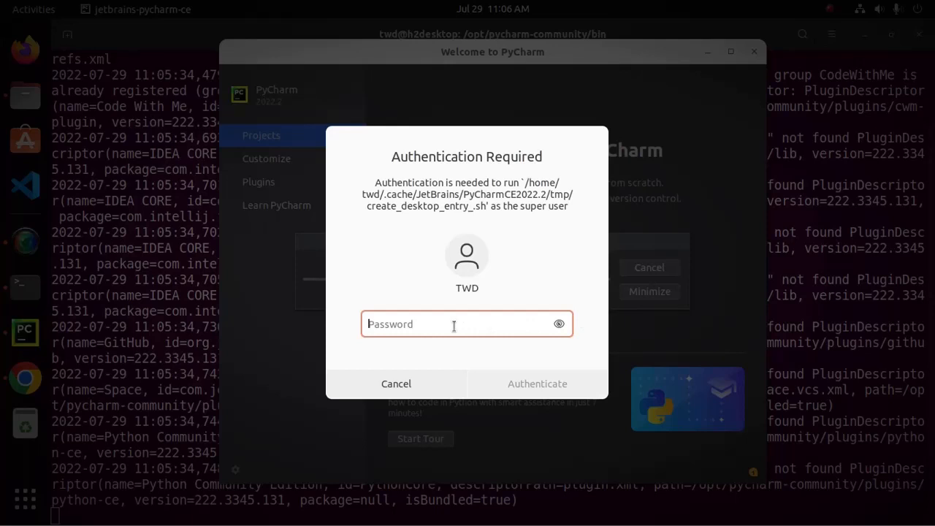
text(•••••••••••••)
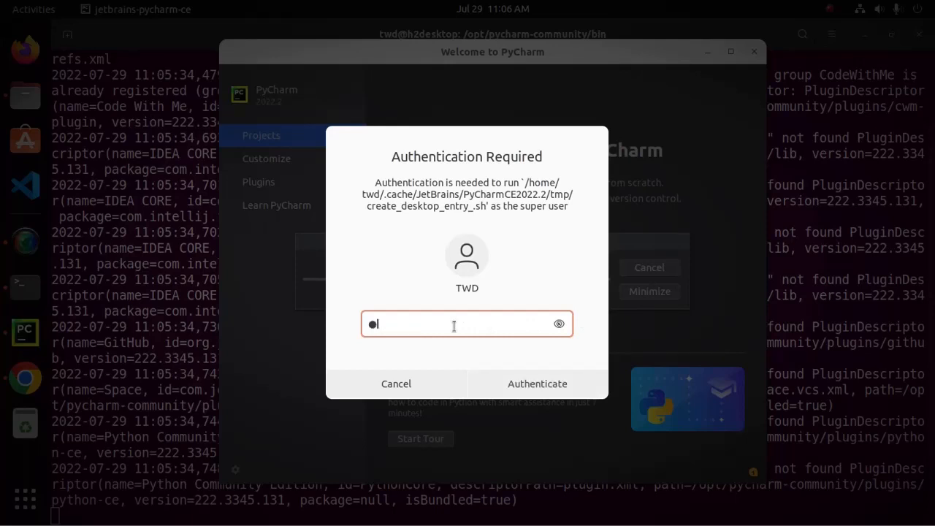
key(Return)
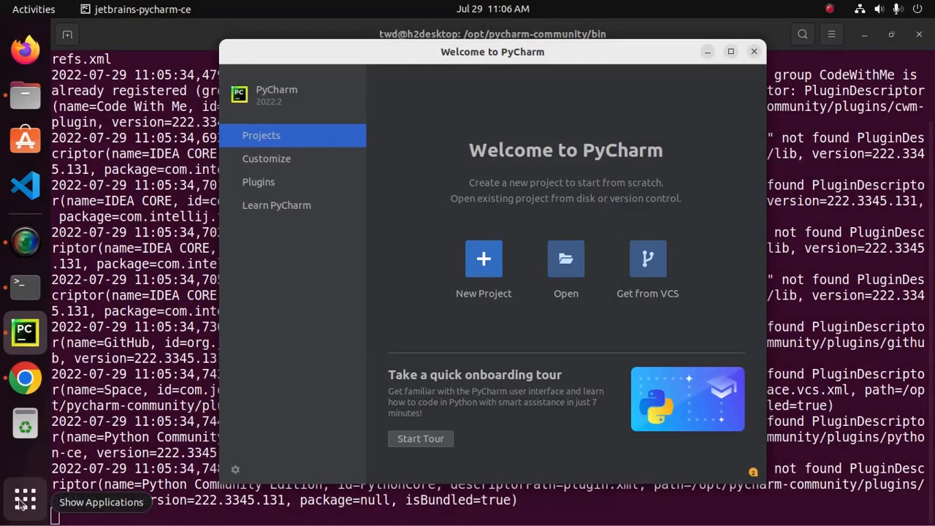
Search the installed applications for "pyt" to check for the PyCharm entry, and return to the PyCharm window
click(24, 501)
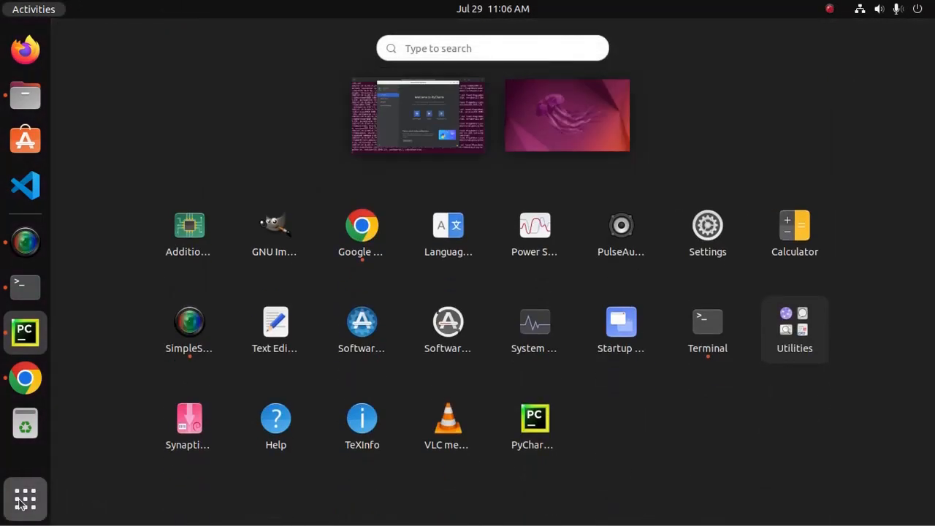
text(pyt)
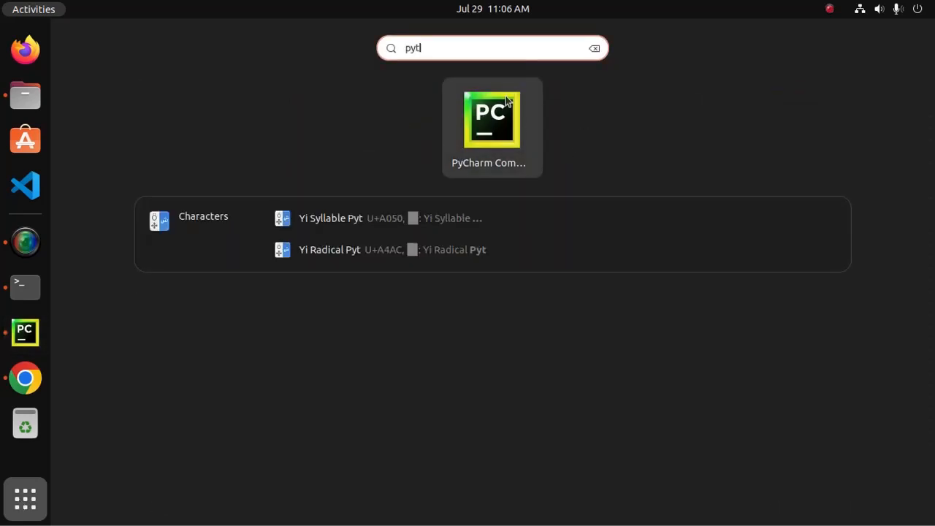
click(23, 334)
Stop the PyCharm process running in the terminal and close the terminal window
click(152, 509)
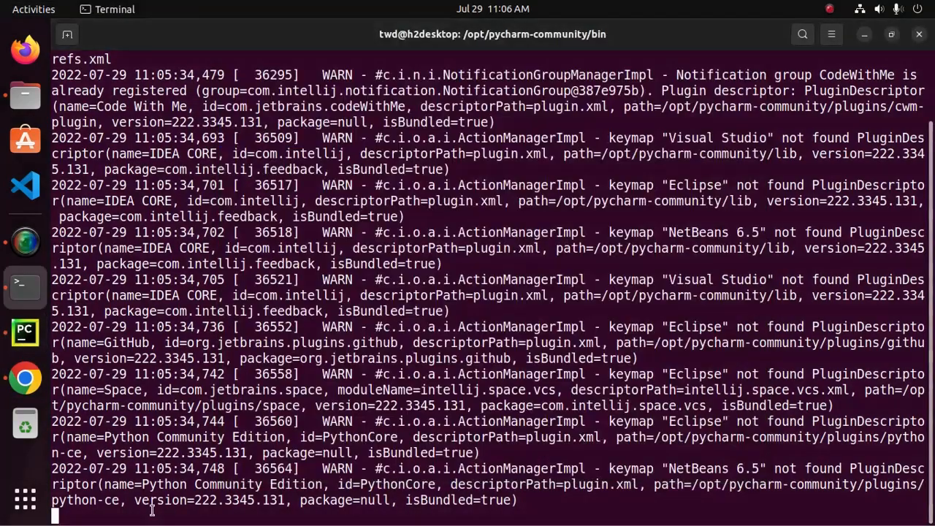
key(ctrl+c)
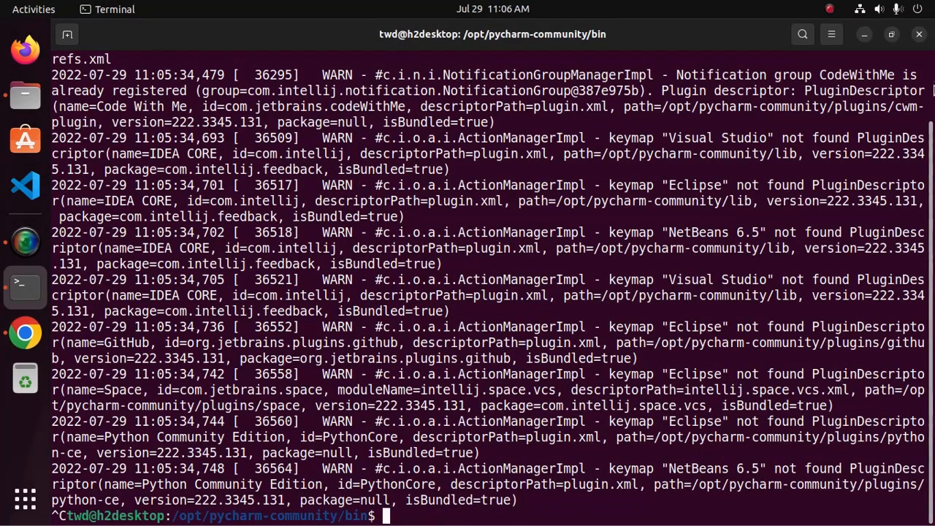
click(920, 35)
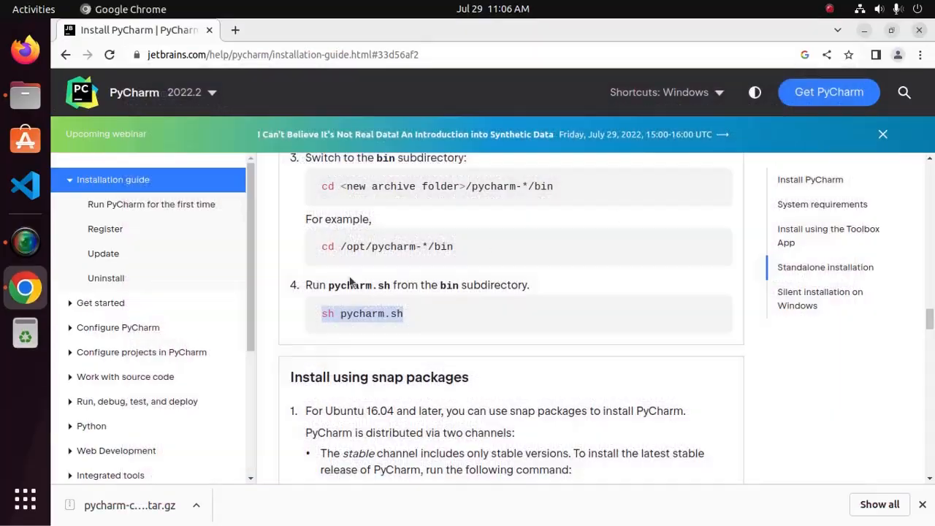
Launch PyCharm from its entry among the installed applications
click(25, 499)
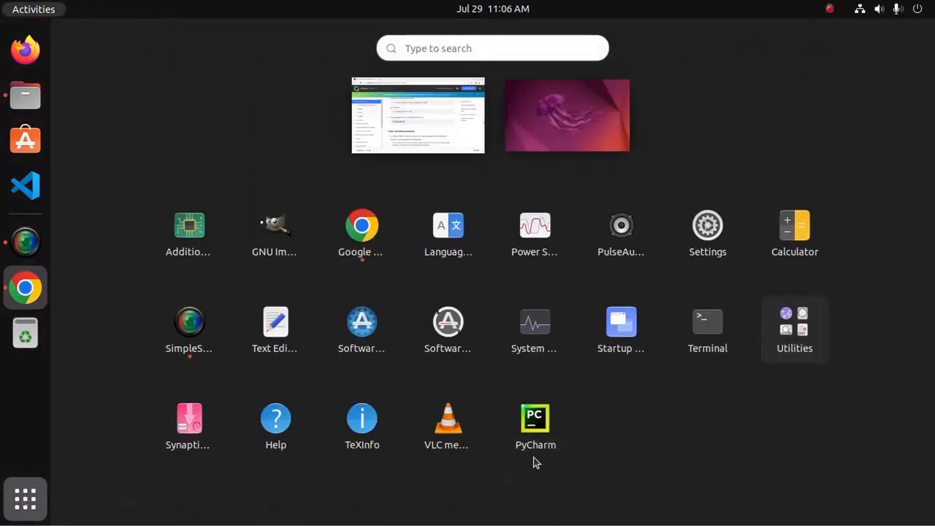
click(535, 426)
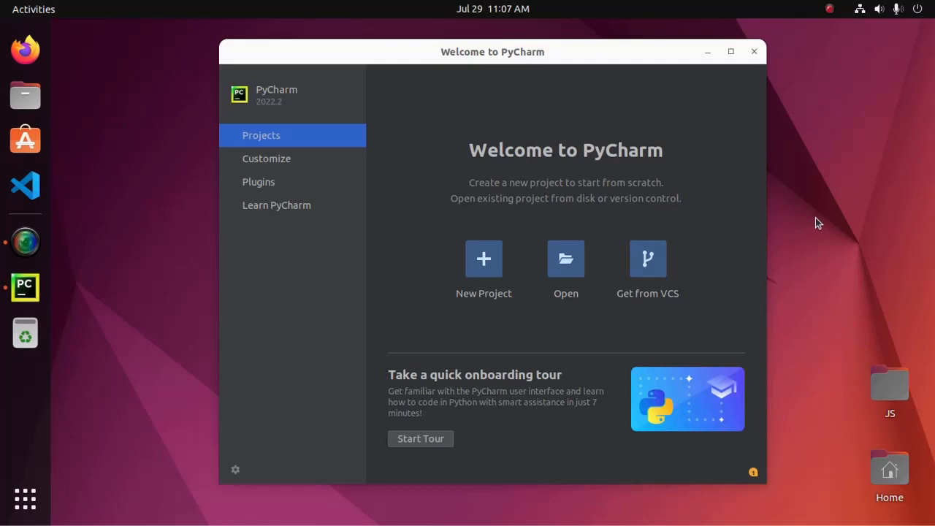
Check the installed Python version with "python3 --version" in a new maximized terminal, and minimize that terminal
key(ctrl+alt+t)
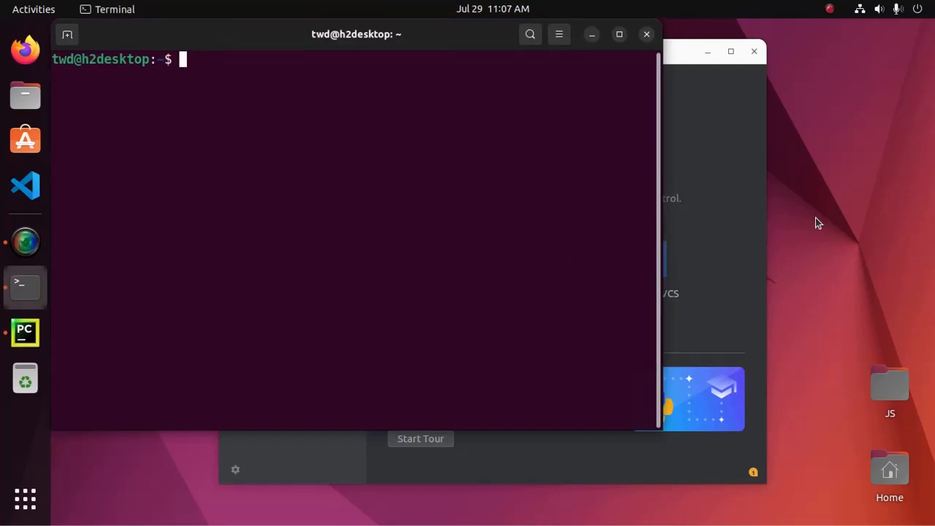
click(617, 35)
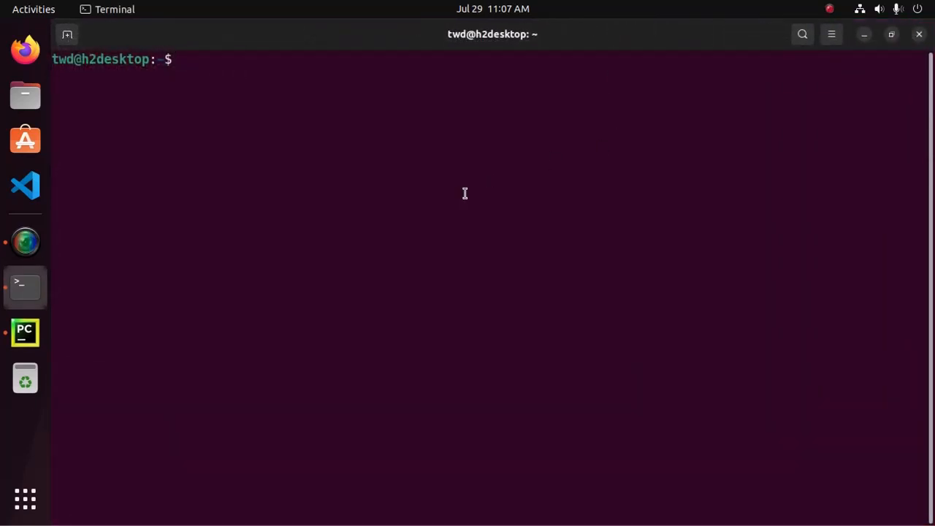
text(python3 --)
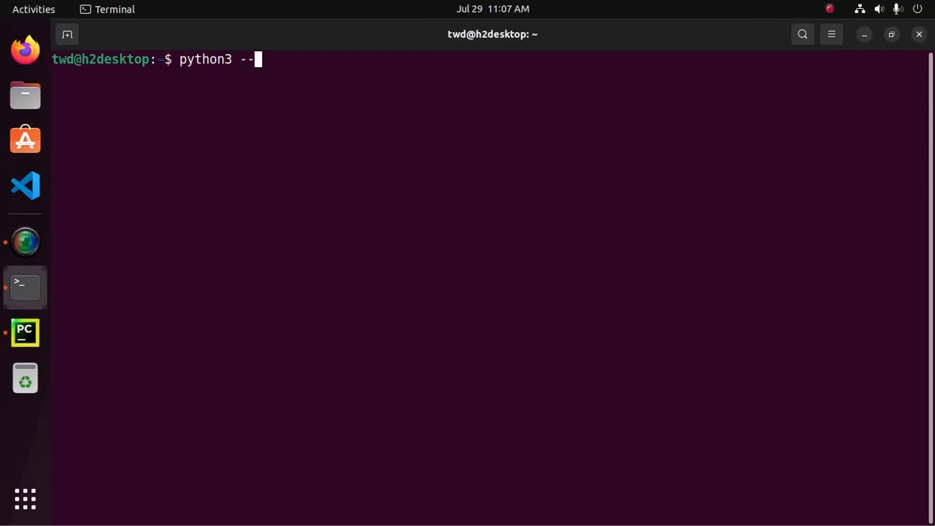
text(version)
key(Return)
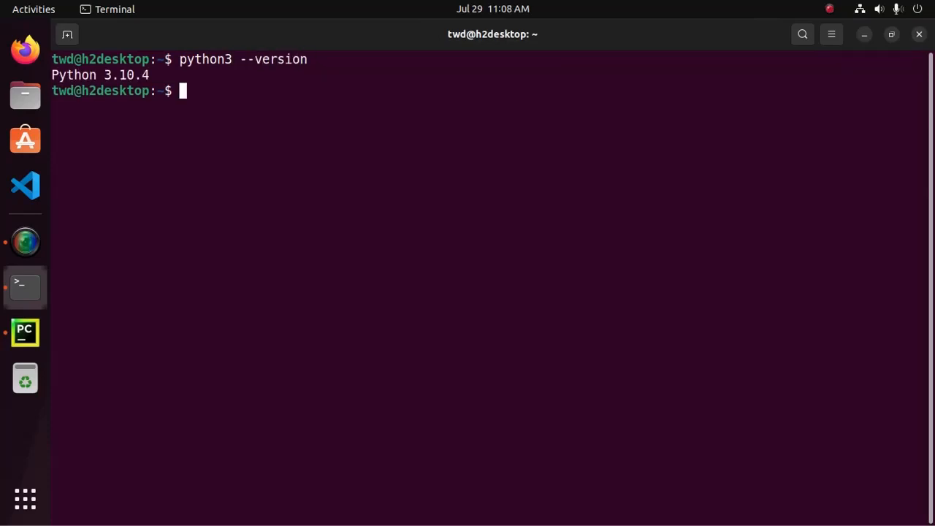
click(864, 35)
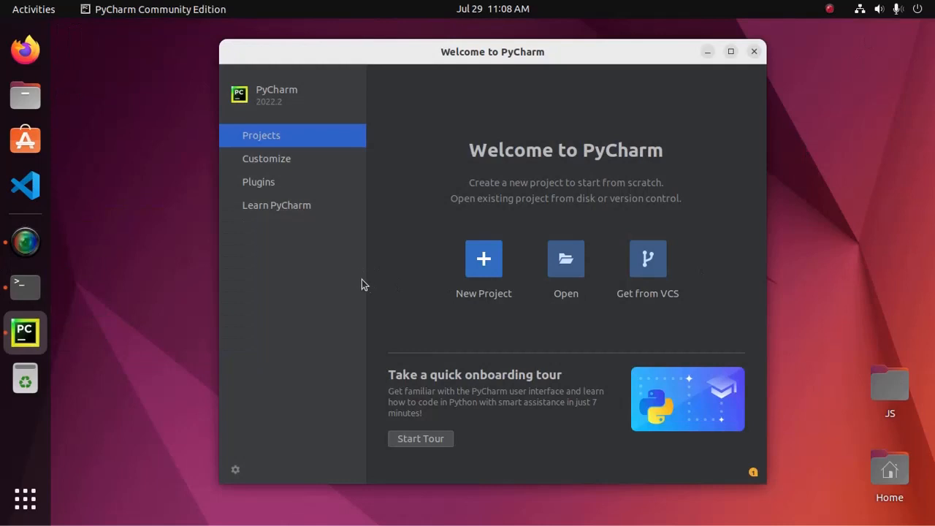
Maximize the PyCharm welcome window and open the Python Interpreter page in the full settings from Customize
click(264, 166)
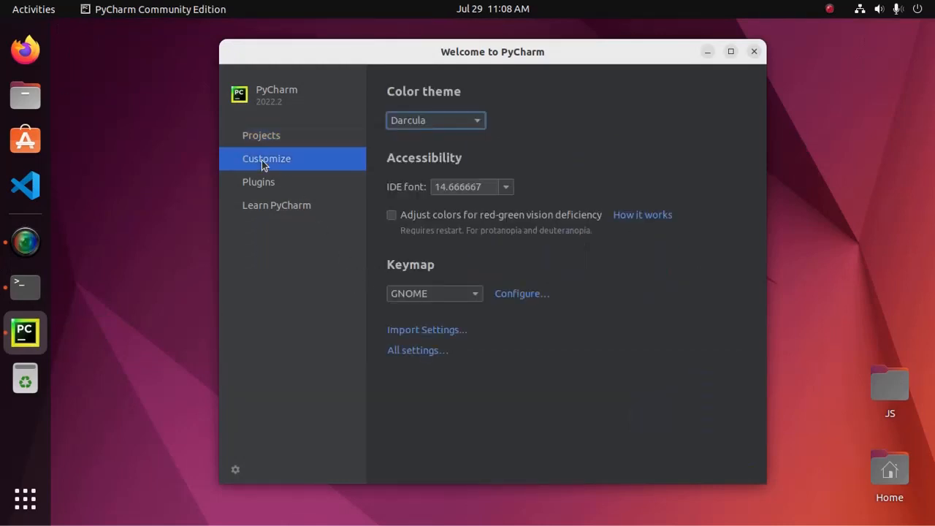
click(730, 51)
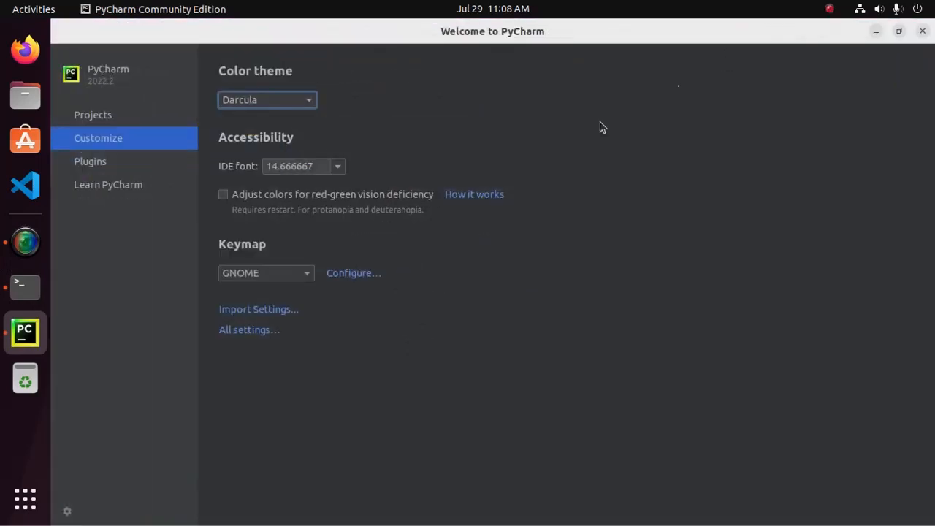
click(248, 333)
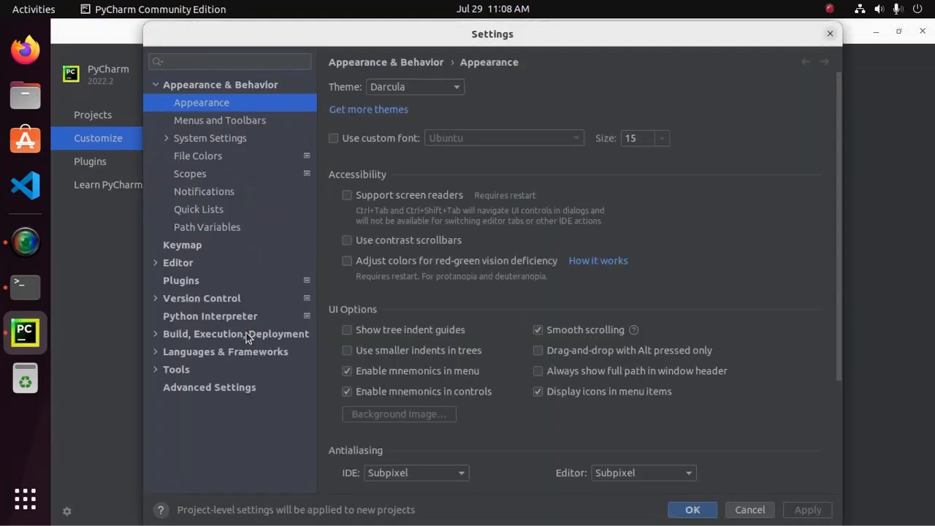
click(215, 64)
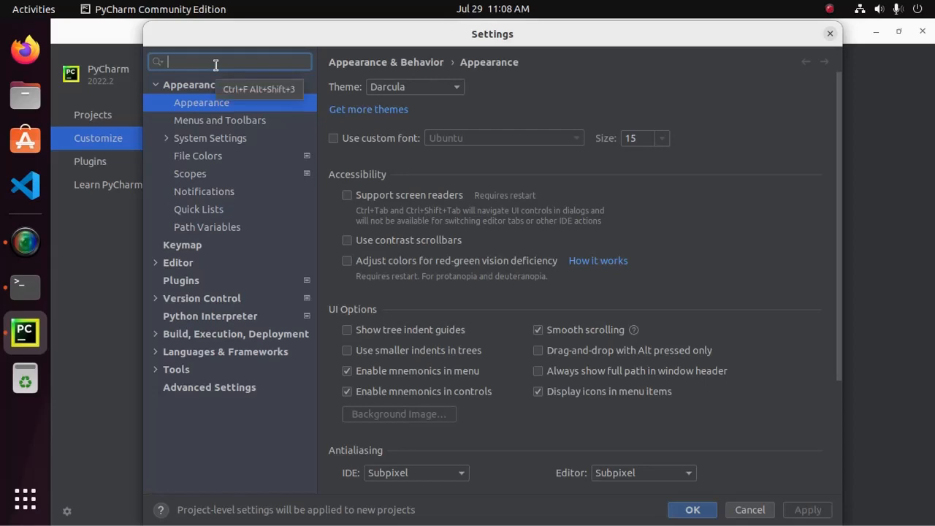
click(218, 315)
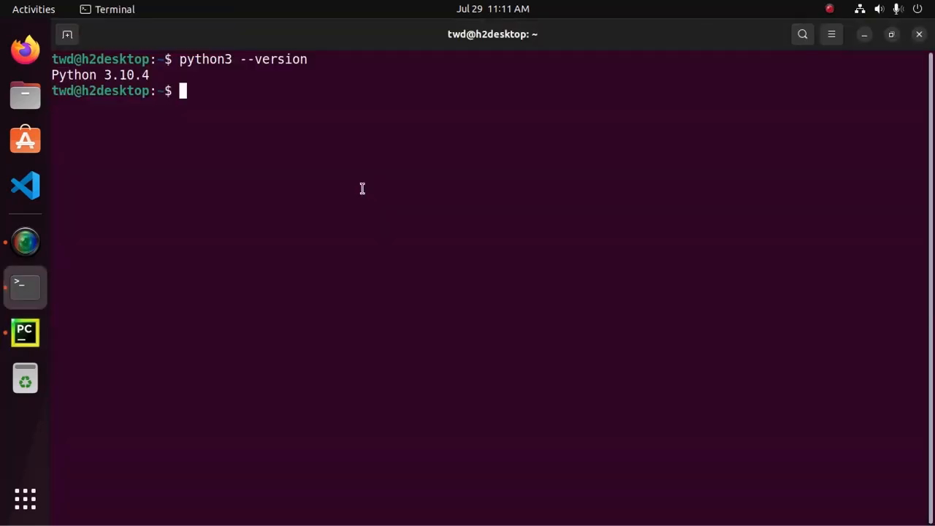
Install the python3-venv package with "sudo apt install python3-venv" in the terminal, entering the sudo password and accepting the installation
text(sudo ap)
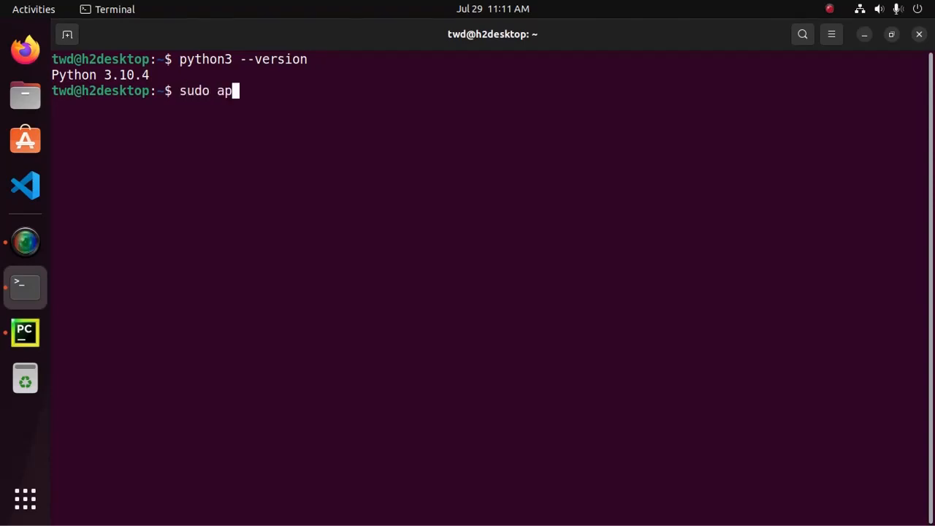
text(t insta)
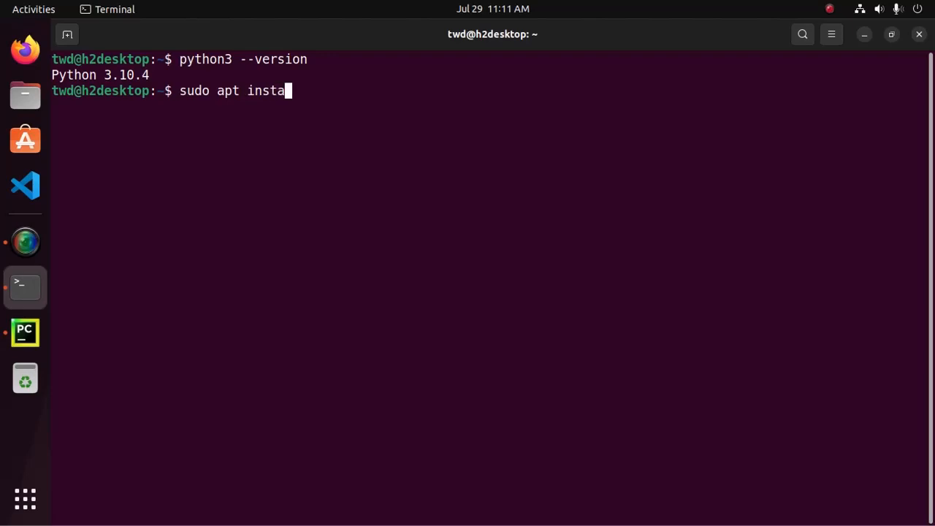
text(ll python3)
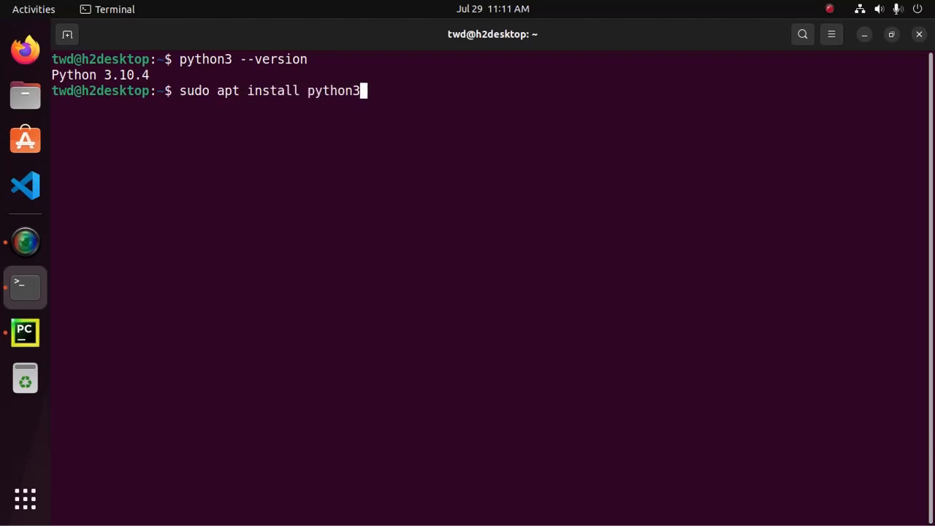
text(-venv)
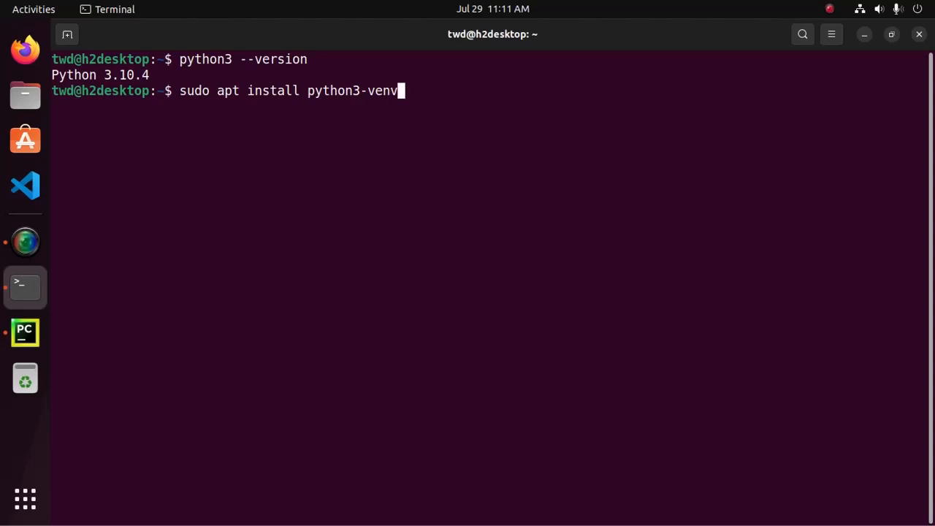
key(Return)
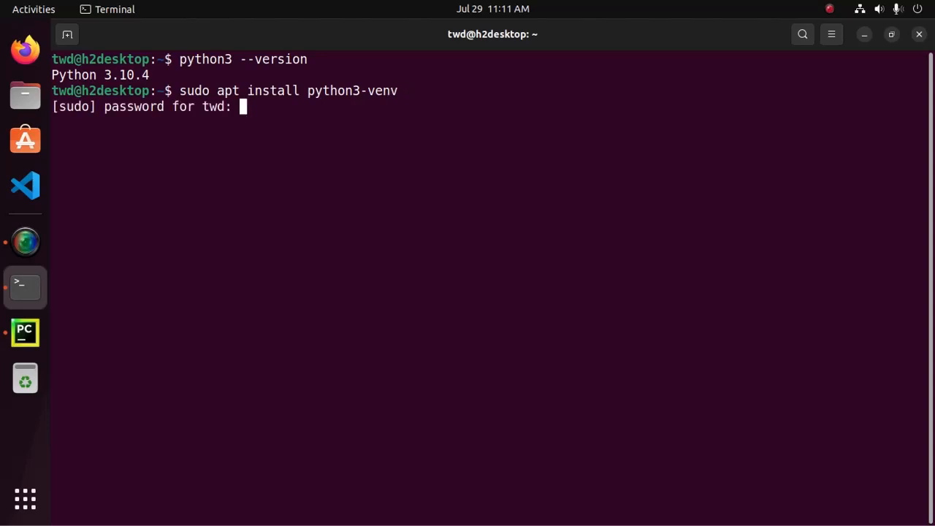
key(Return)
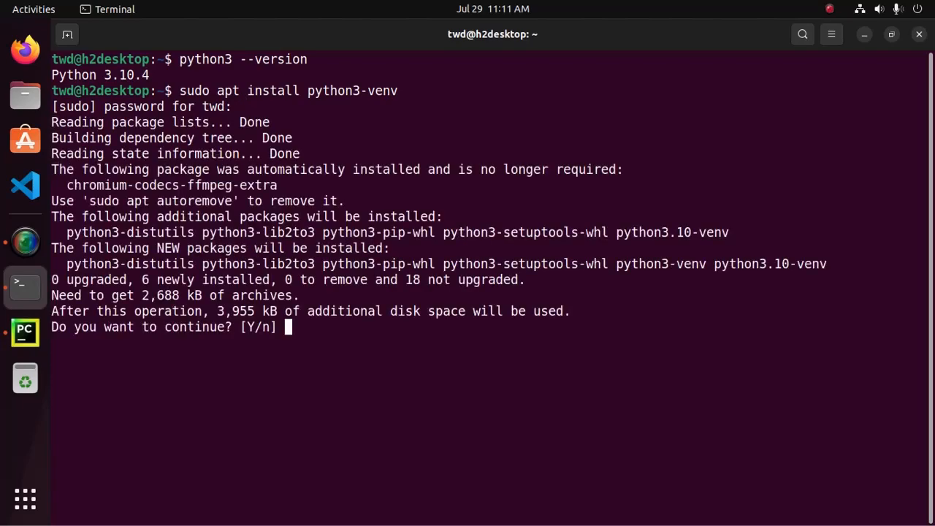
text(Y)
key(Return)
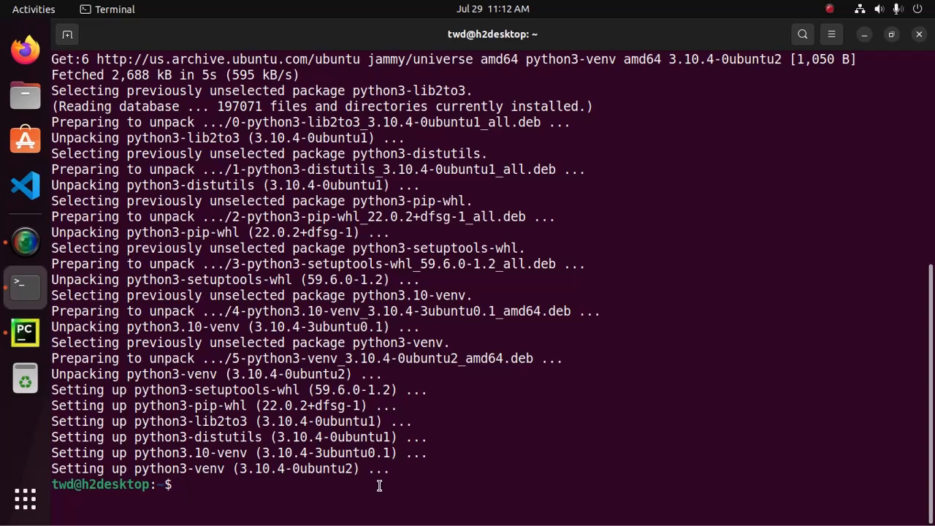
Create a virtual environment named myenv in the home folder with "python3 -m venv myenv"
text(python3 -m)
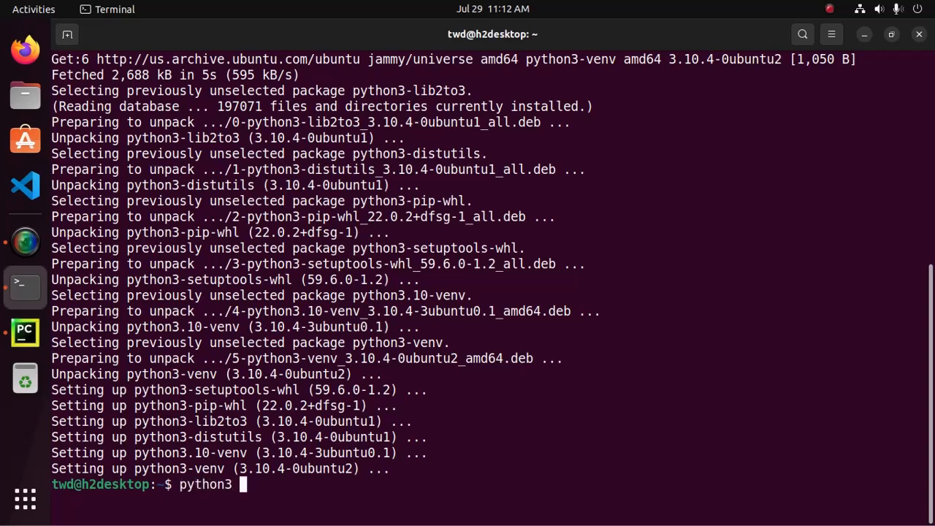
text( venv)
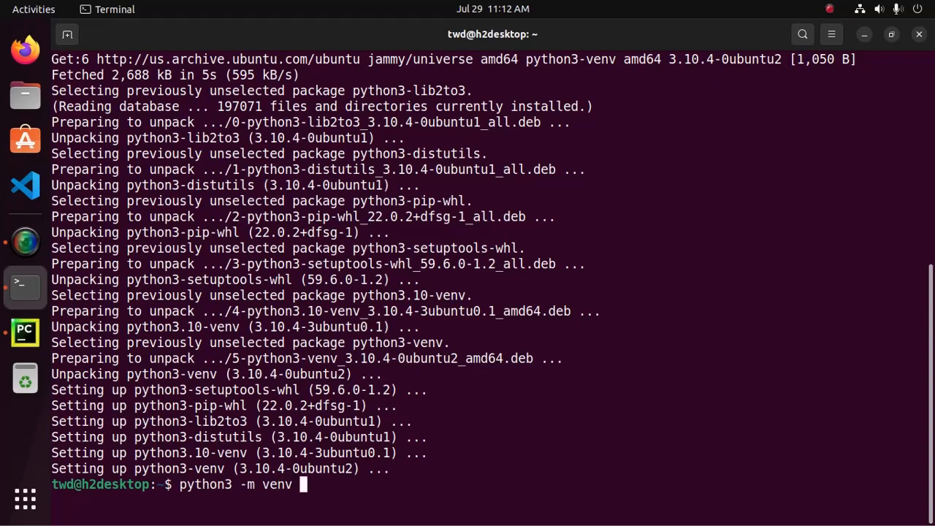
text(.myenv)
key(Left)
key(Left)
key(Left)
key(Left)
key(Left)
key(BackSpace)
key(Return)
Switch to PyCharm and start adding a local Python interpreter from an existing Virtualenv environment
click(24, 334)
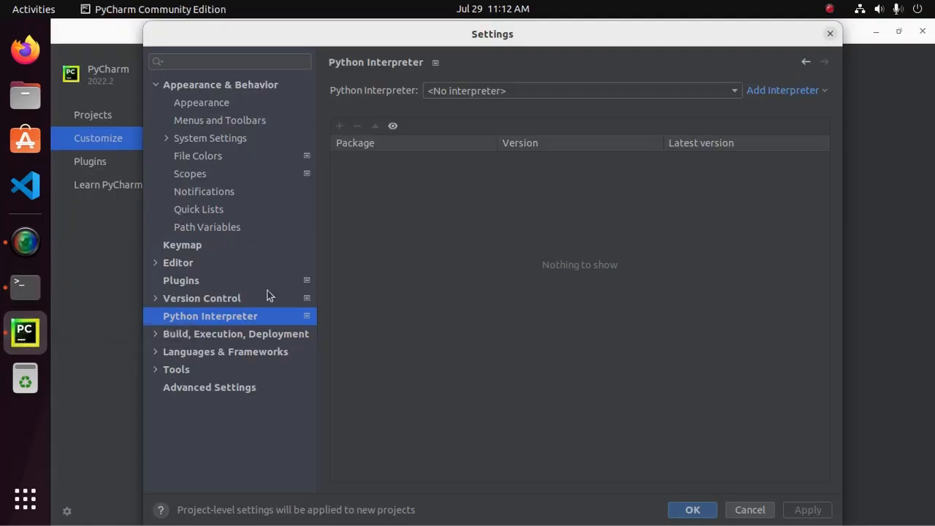
click(769, 92)
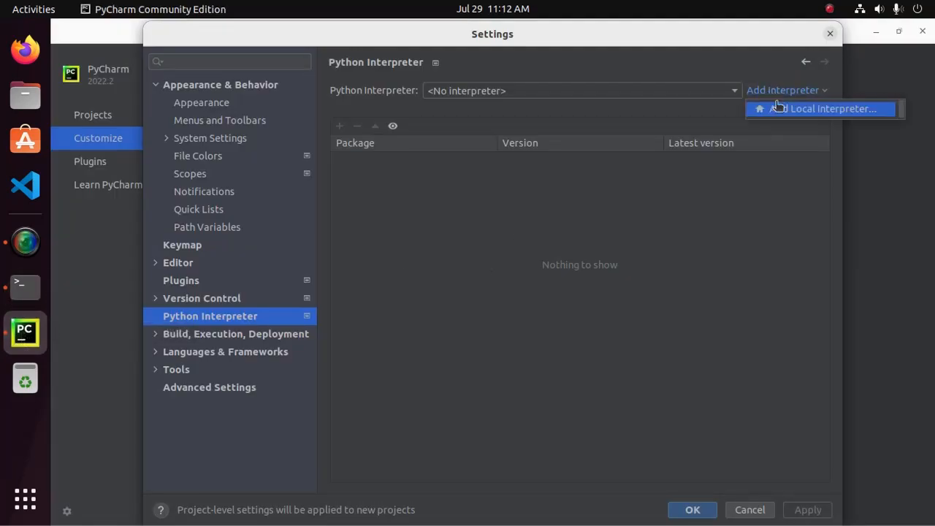
click(785, 113)
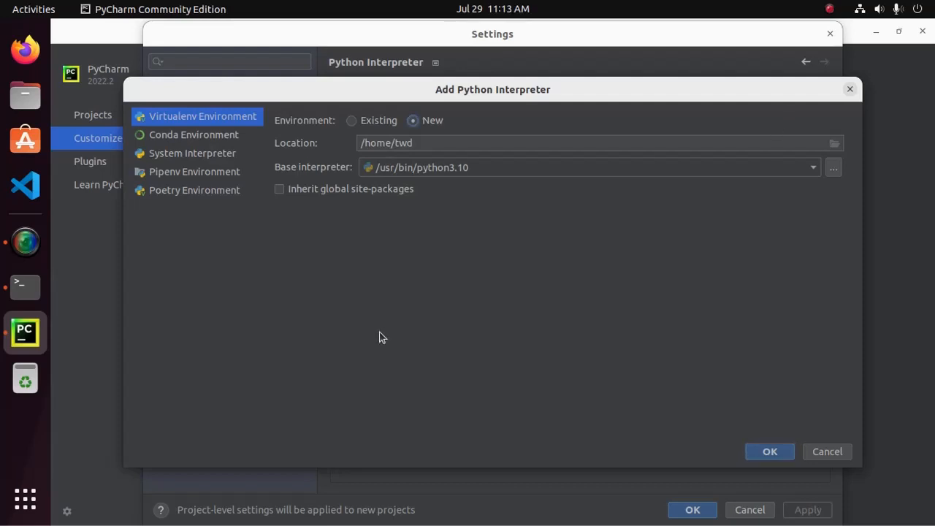
click(353, 121)
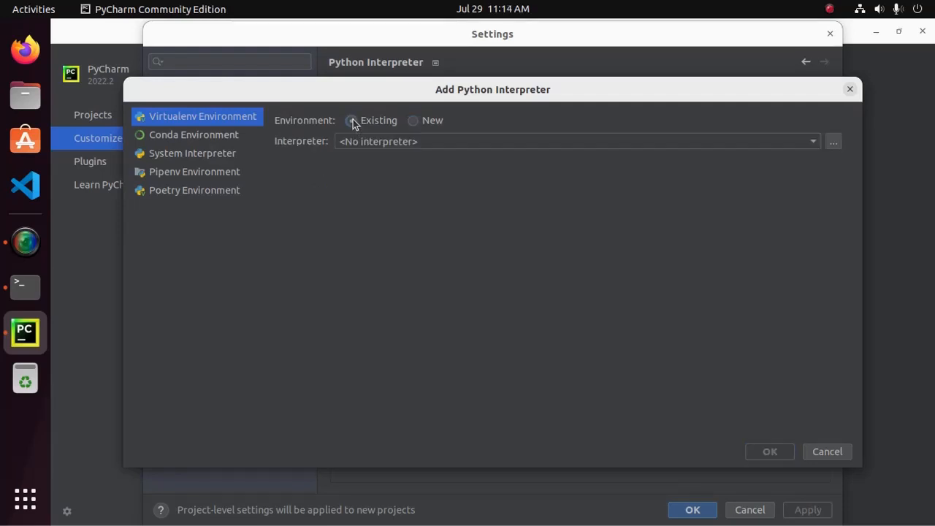
Browse to the bin folder of myenv in the home folder and choose python3.10 as the interpreter
click(834, 143)
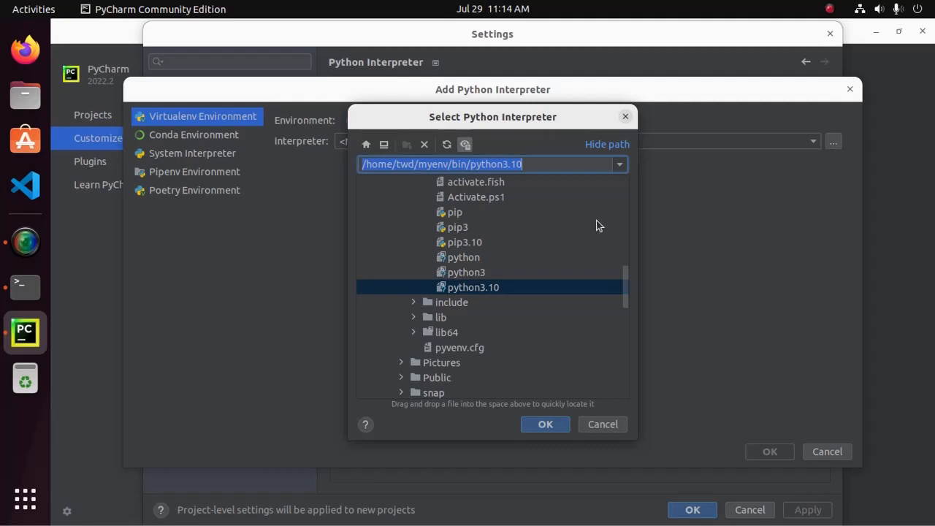
drag(536, 164, 354, 174)
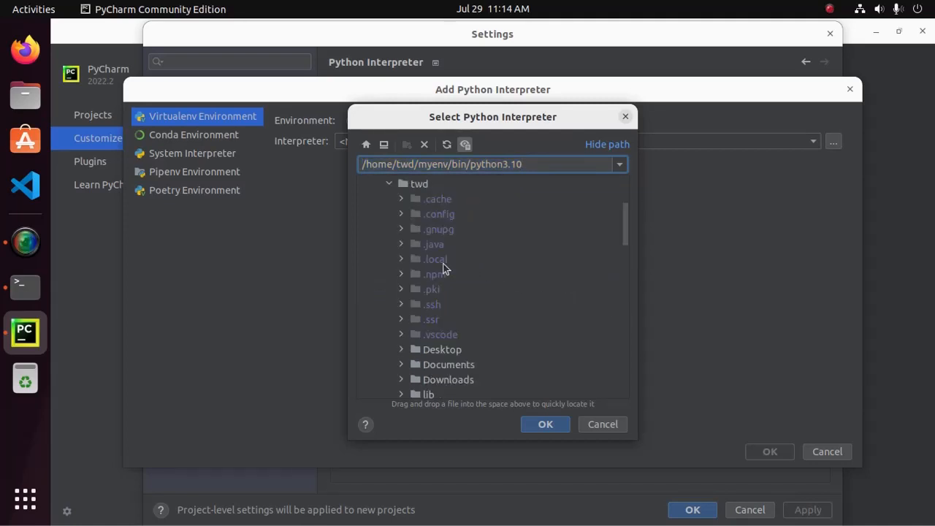
scroll(443, 268, down, 2)
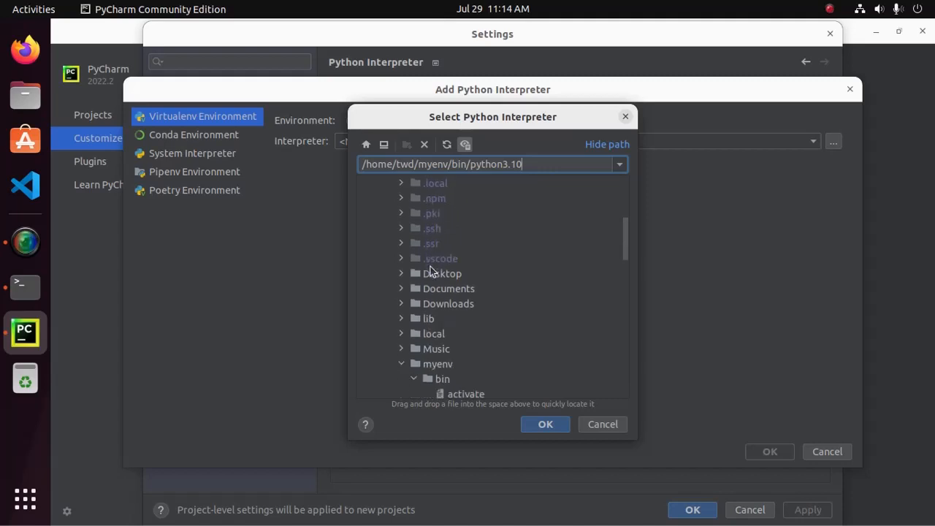
scroll(430, 271, down, 4)
click(426, 227)
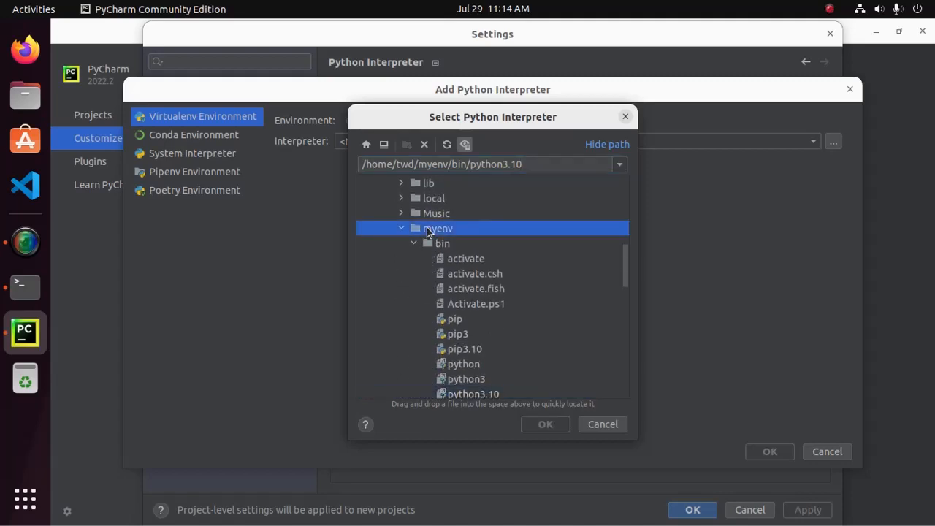
click(443, 245)
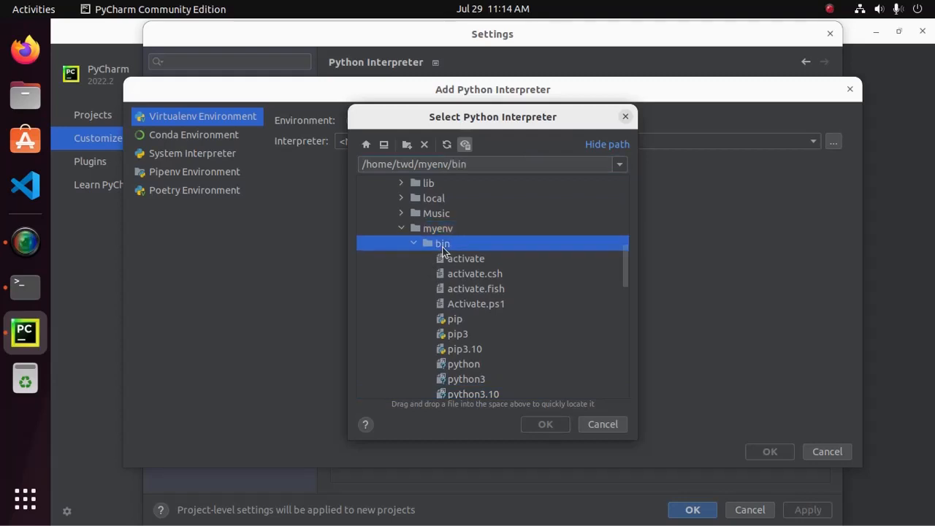
scroll(443, 252, down, 2)
scroll(444, 252, down, 2)
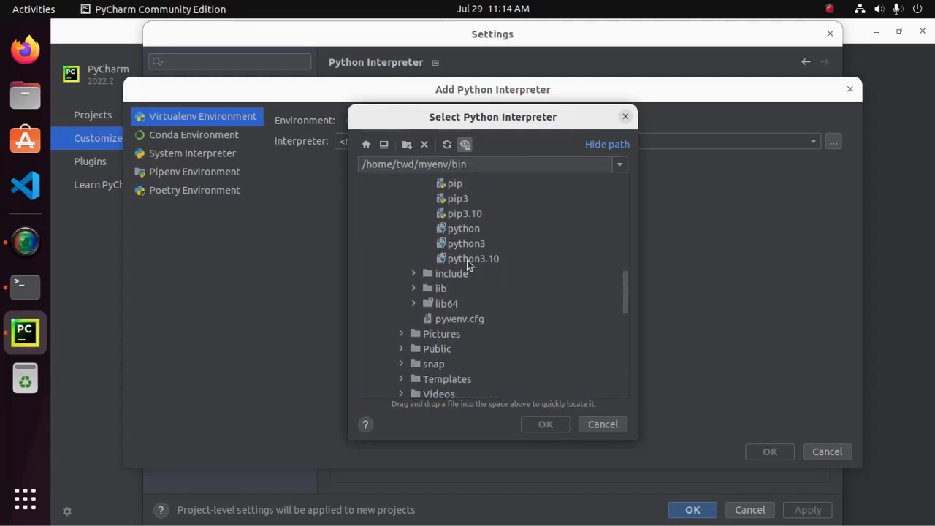
click(468, 260)
click(543, 424)
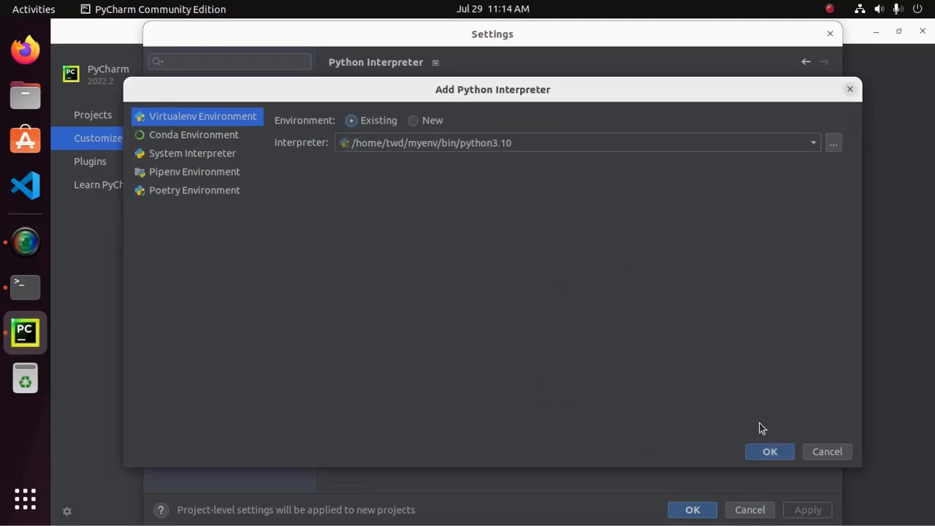
Add the chosen myenv interpreter, apply the settings and close the Settings dialog
click(770, 451)
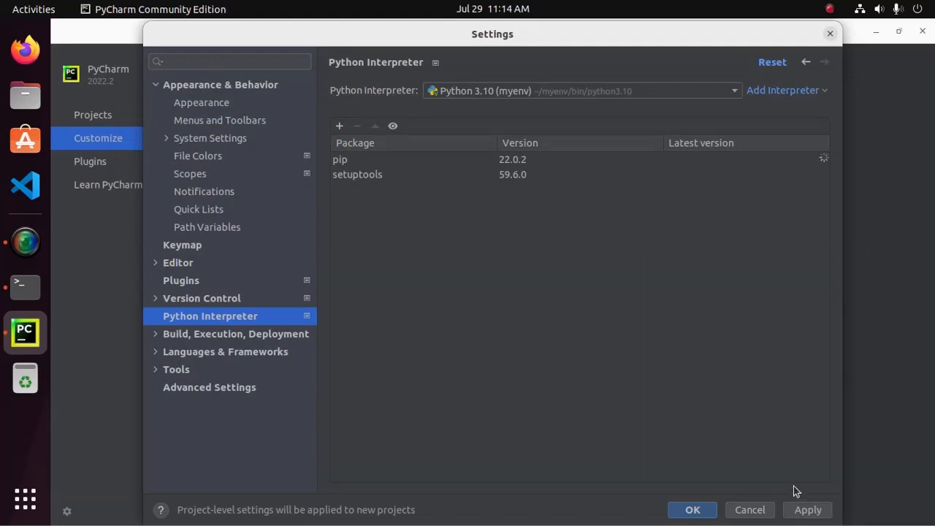
click(810, 510)
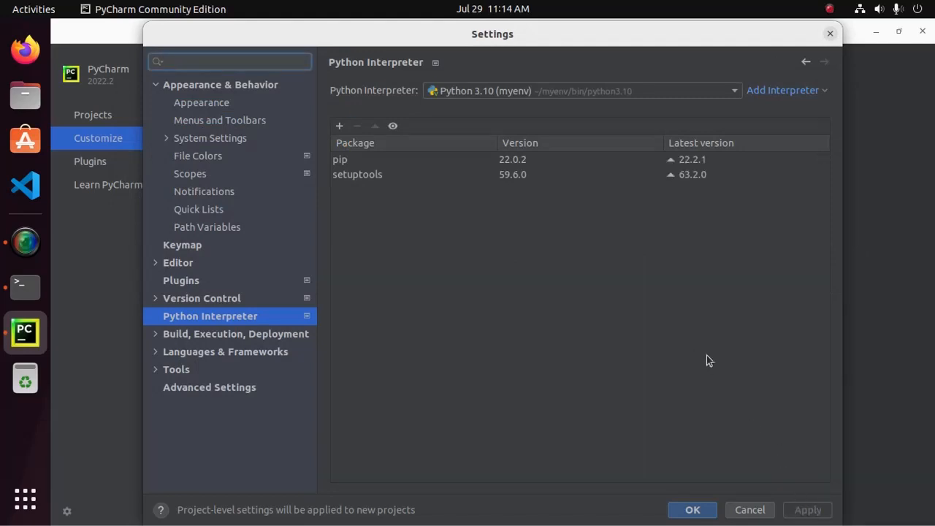
click(690, 510)
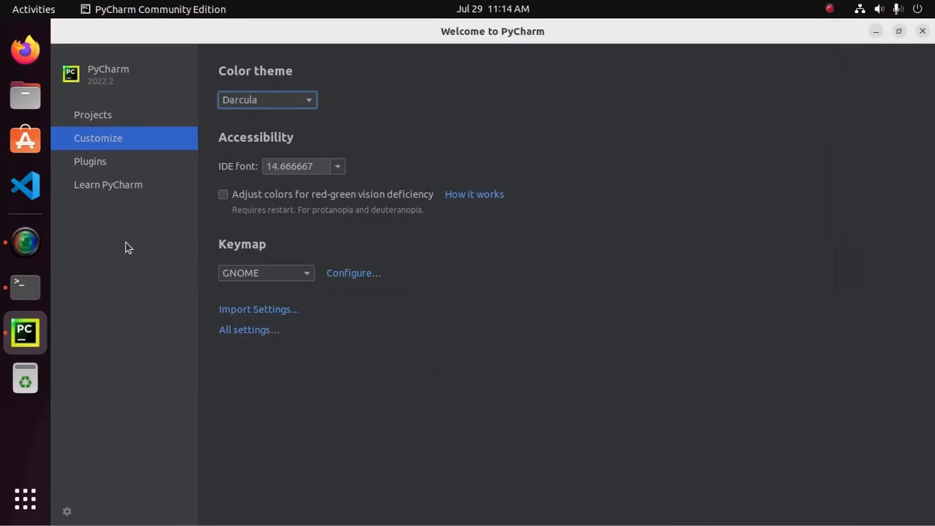
Create a new project named mypython using the previously configured Python 3.10 (myenv) interpreter, with the main.py welcome script included
click(91, 117)
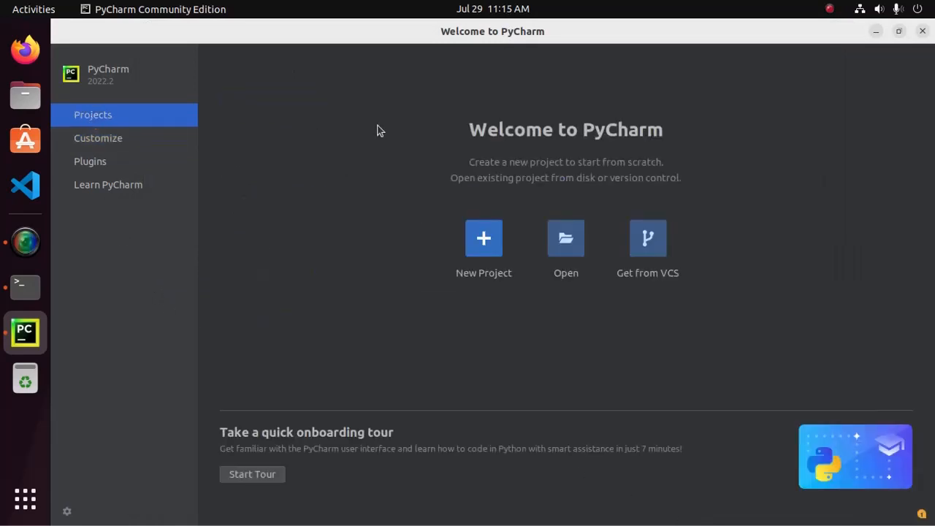
click(483, 238)
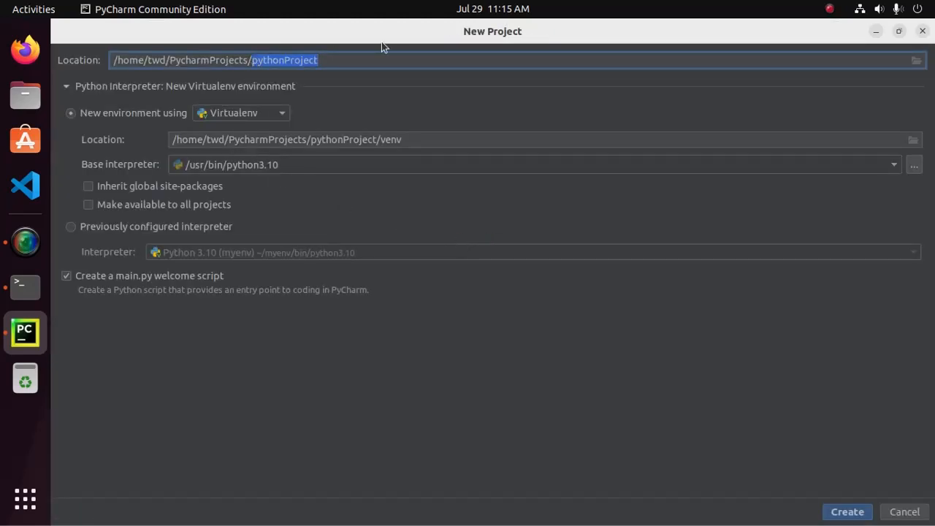
text(m)
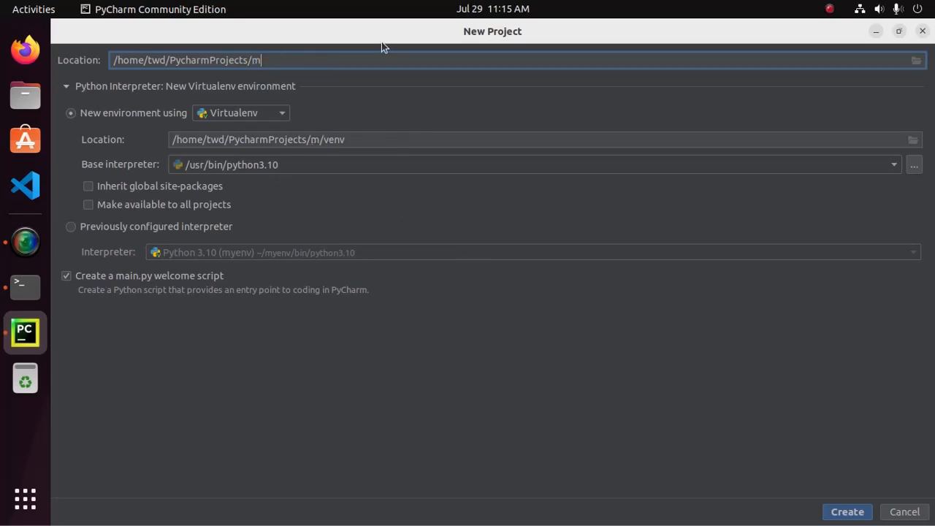
text(ypython)
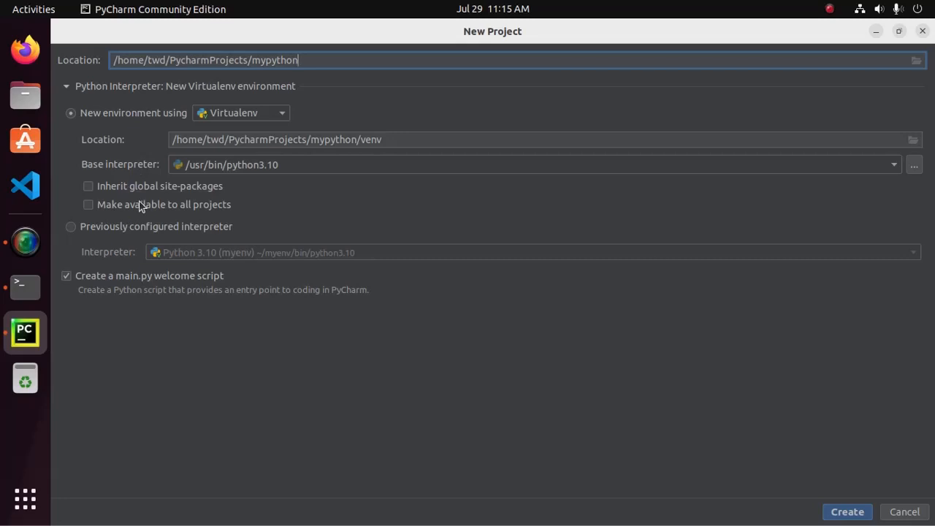
click(71, 228)
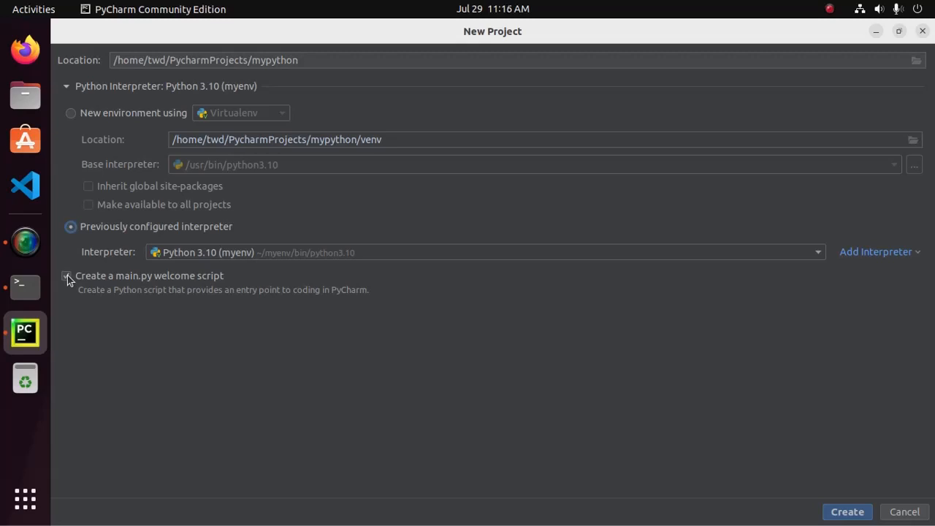
click(846, 512)
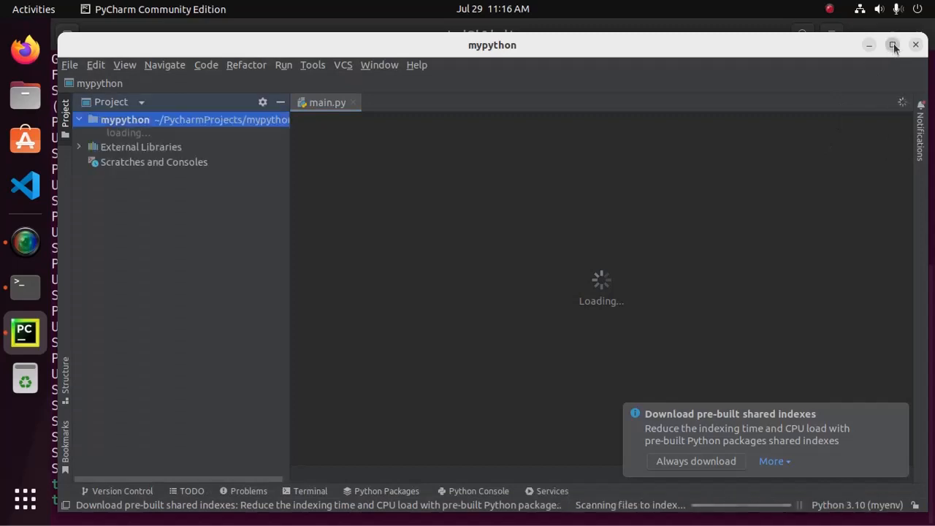
Maximize the mypython project window and narrow the Project pane to widen the code editor
click(891, 45)
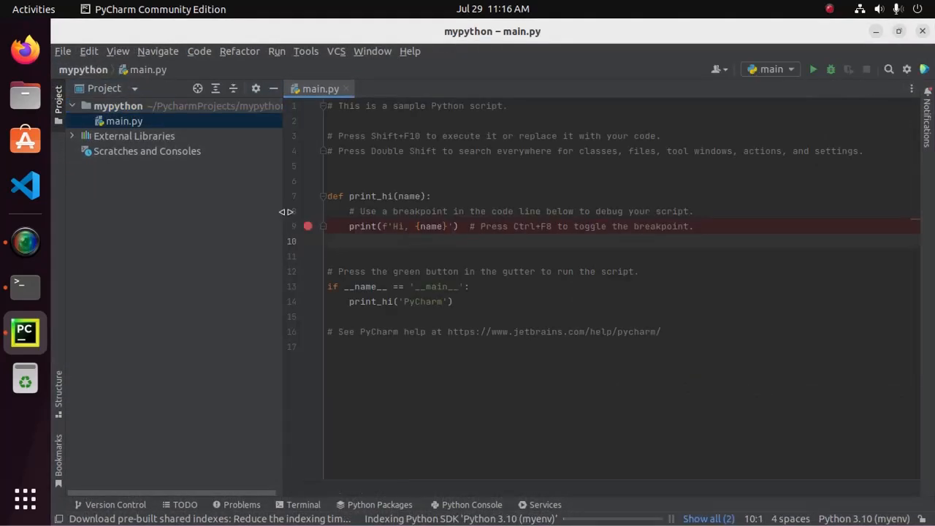
drag(282, 215, 213, 214)
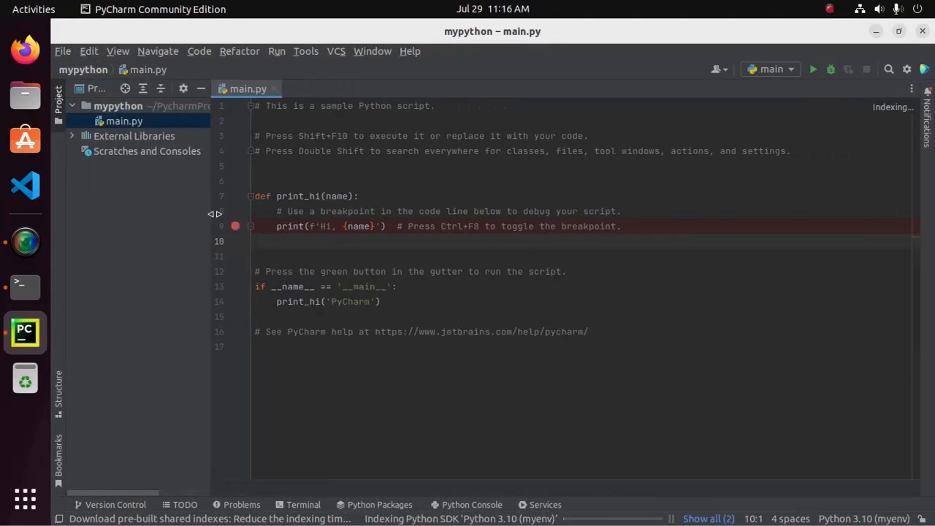
Look over the sample code in main.py and run the main configuration
click(370, 197)
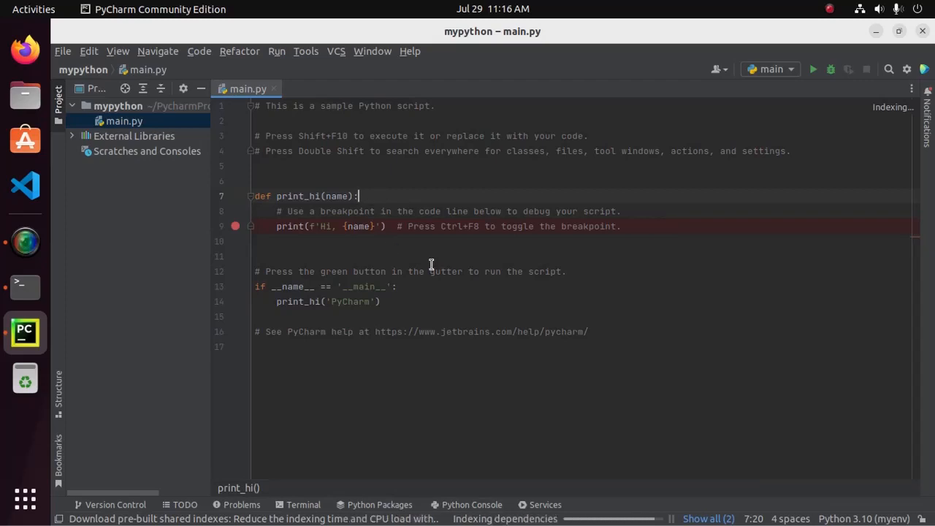
click(409, 301)
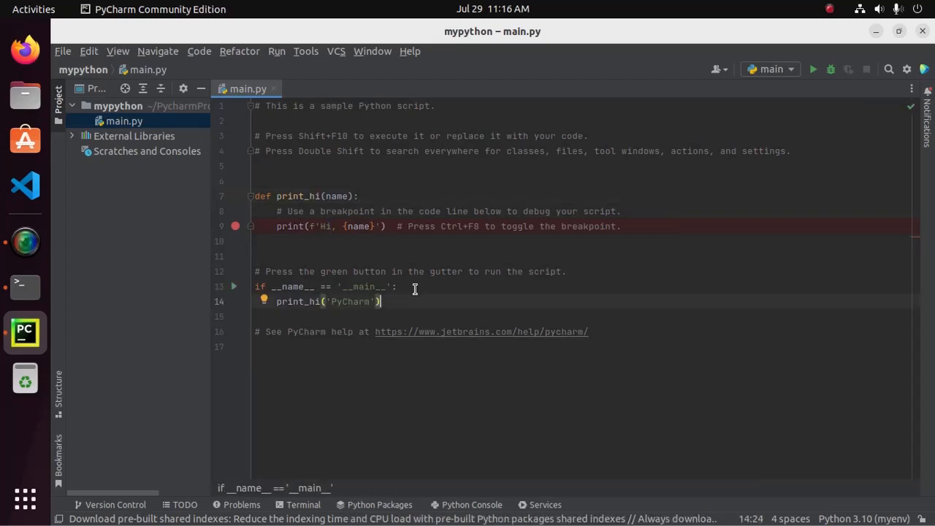
click(367, 251)
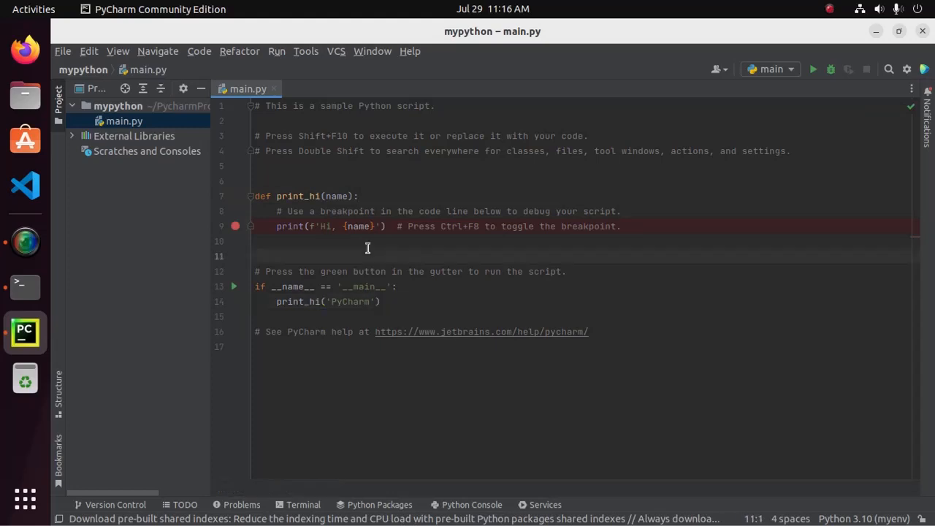
click(812, 70)
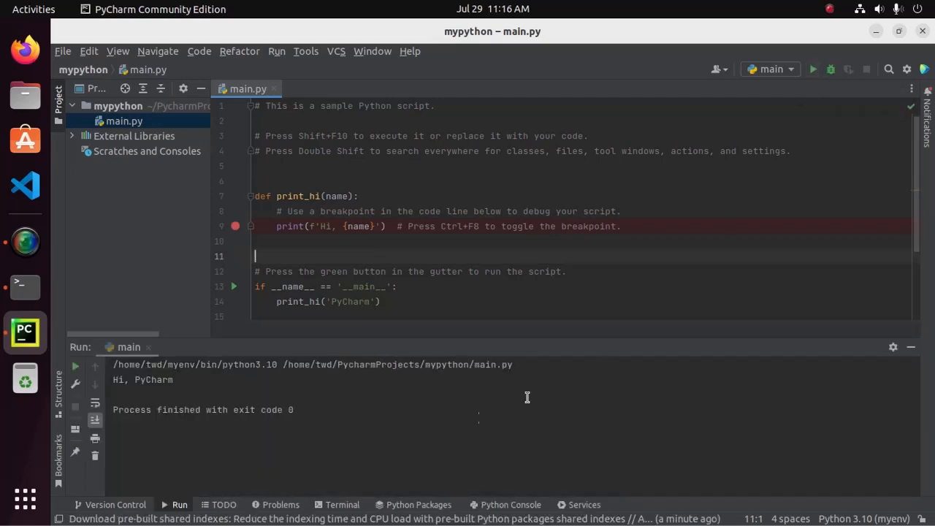
Highlight the printed greeting in the run output, and run the main.py script again from its file in the project tree
drag(192, 380, 108, 385)
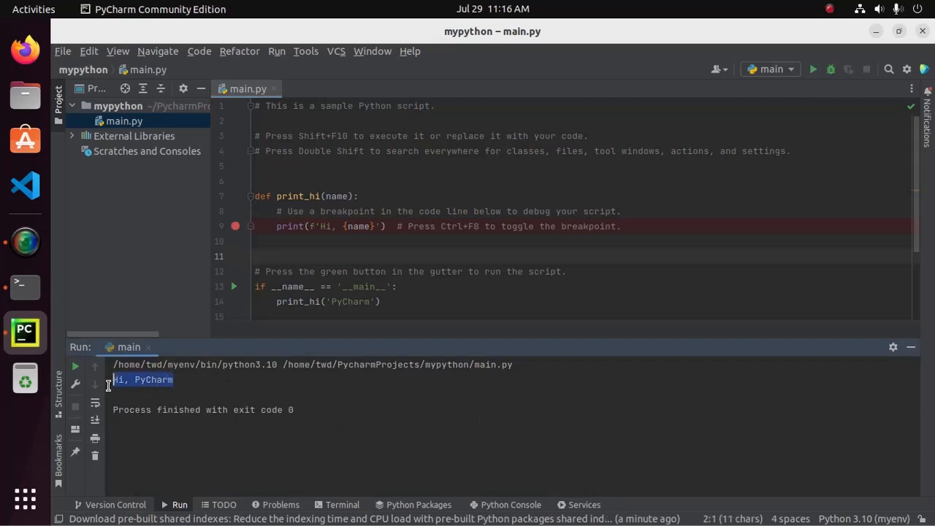
right_click(113, 122)
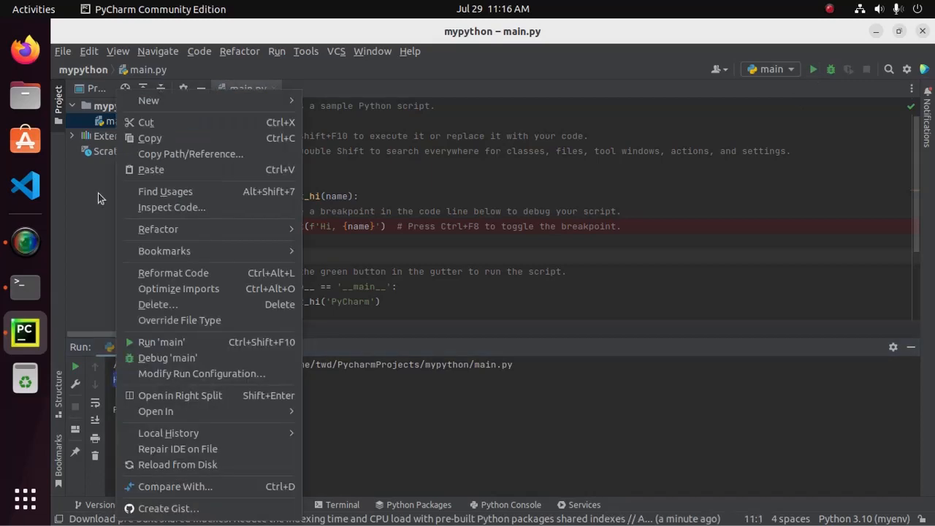
click(98, 192)
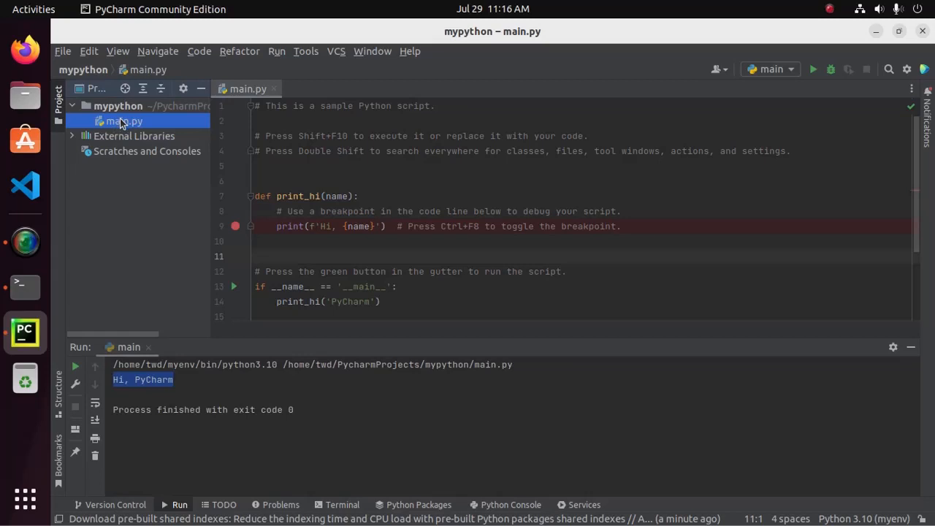
right_click(121, 123)
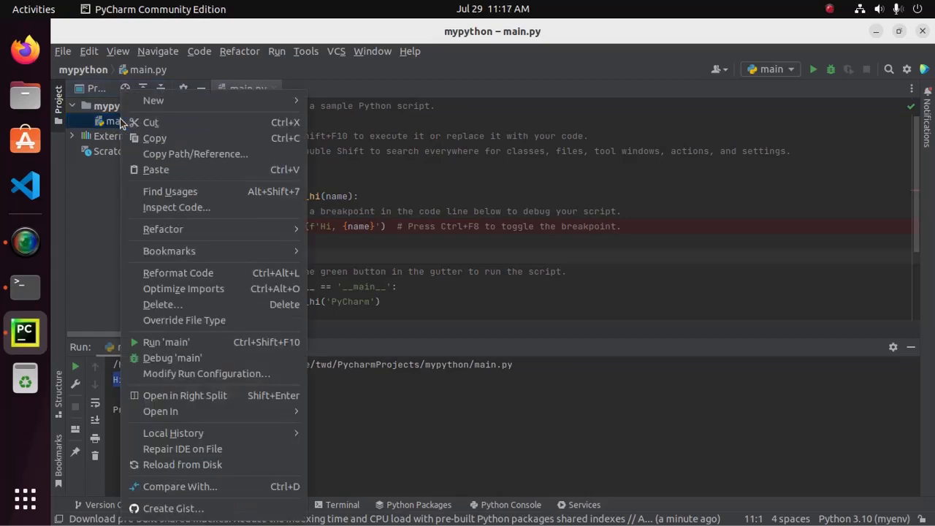
click(198, 344)
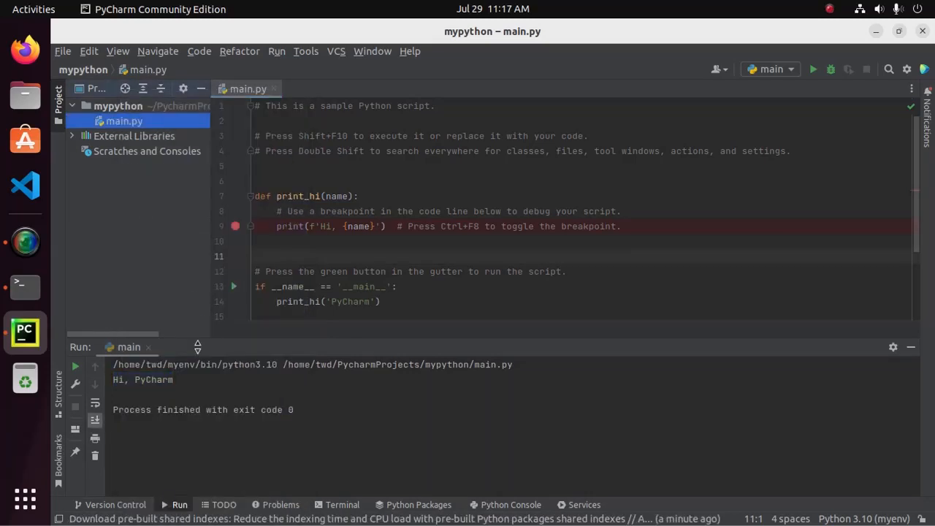
click(73, 365)
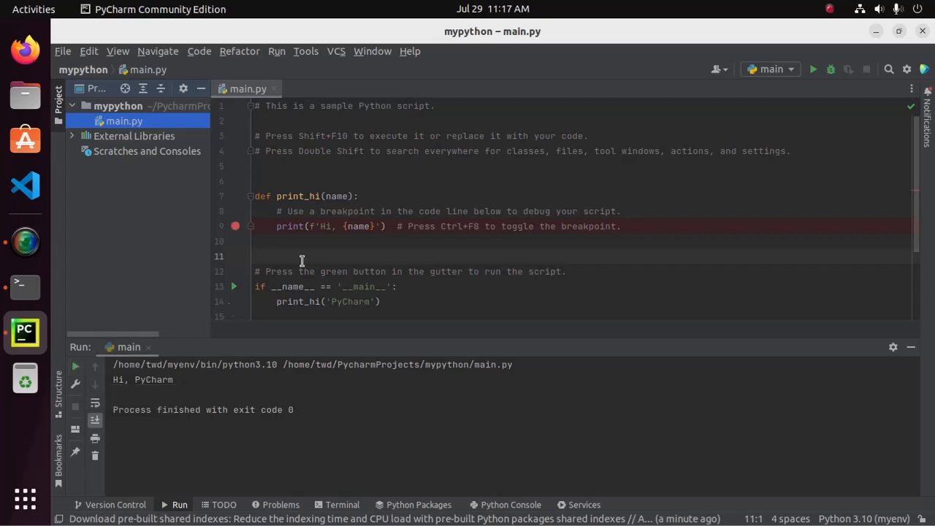